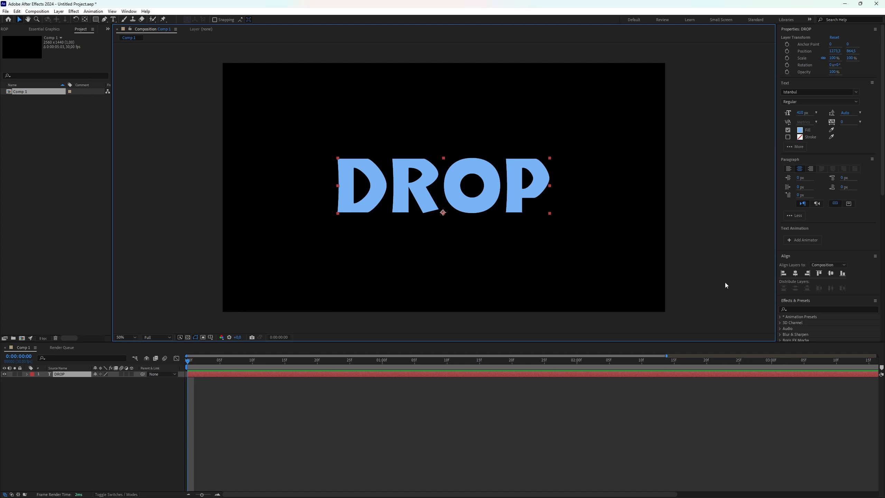
Find the smear effects in Effects & Presets and apply CC Smear to the DROP text layer
left_click(128, 11)
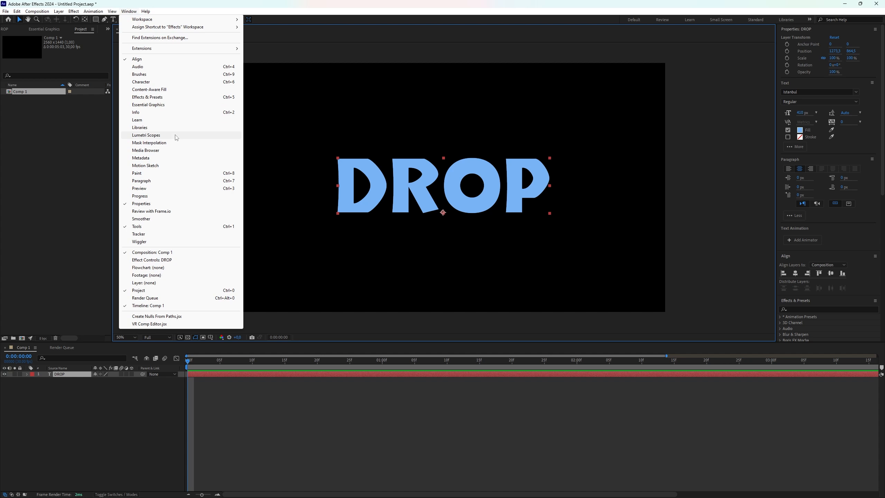
left_click(150, 97)
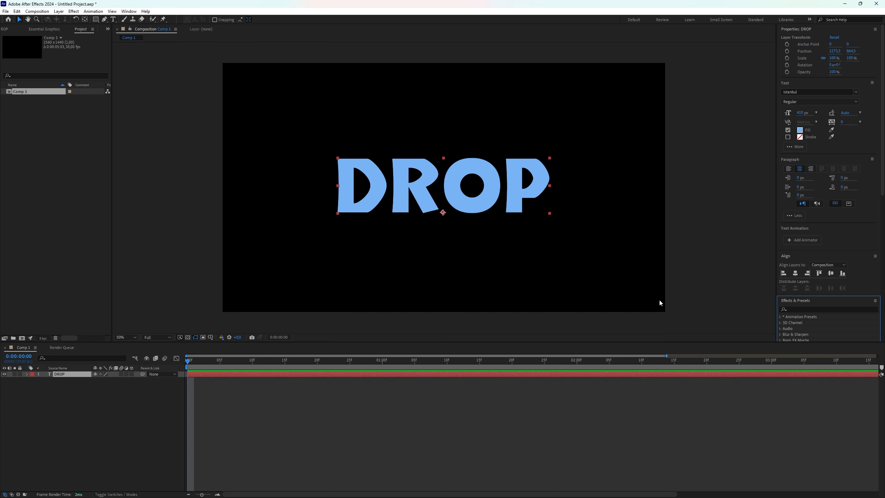
left_click(819, 308)
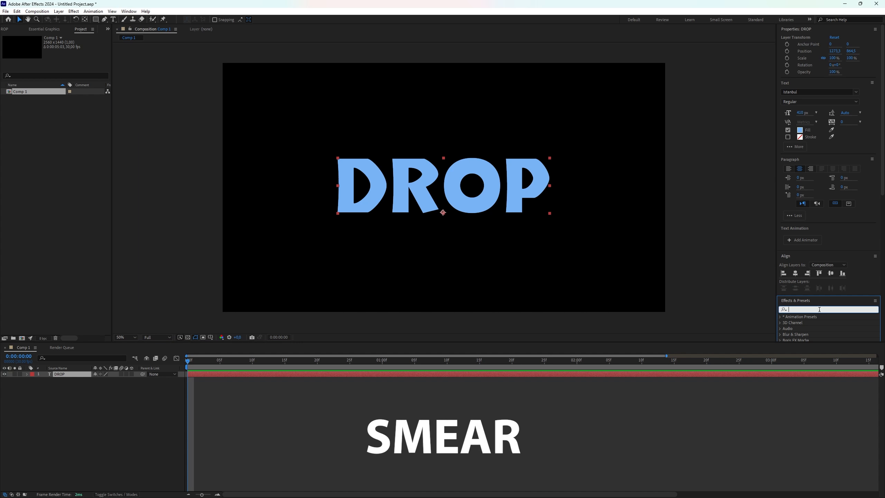
type("smear")
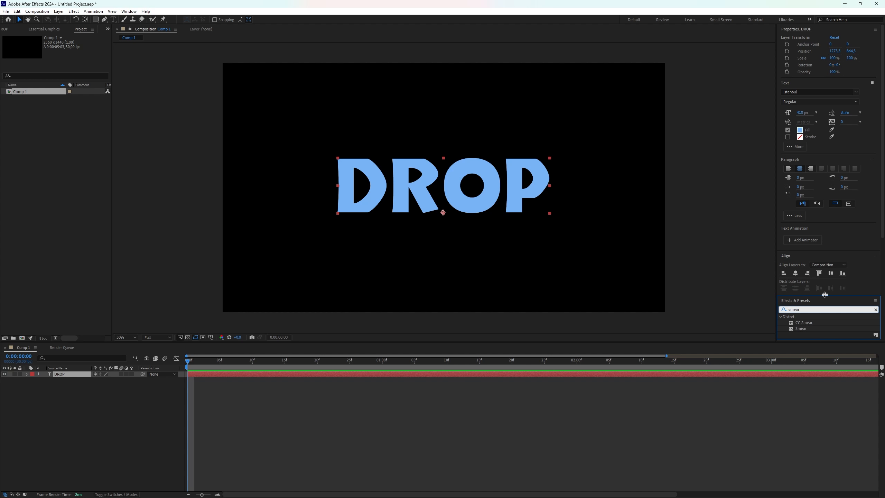
mouse_move(825, 296)
left_mouse_down()
mouse_move(820, 269)
mouse_move(549, 361)
mouse_move(364, 375)
left_mouse_up()
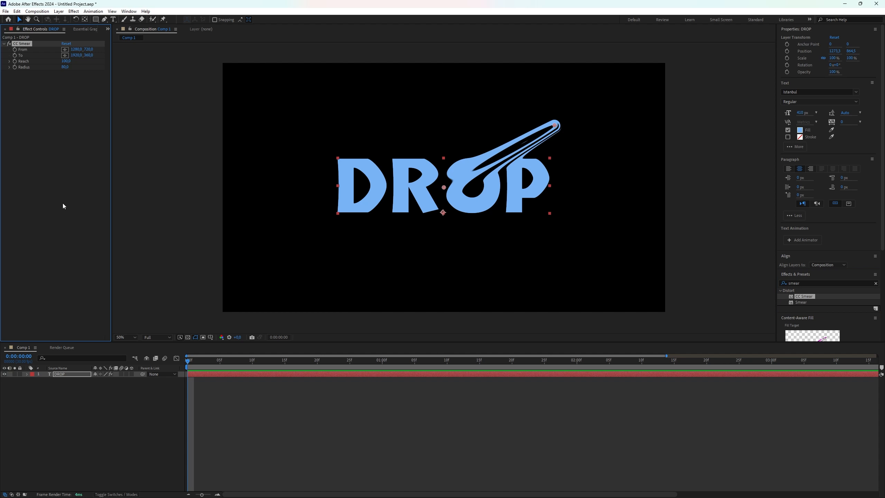
Place the CC Smear From point on the base of the R's left leg and the To point below the composition at about 1274, 1518
left_click(65, 52)
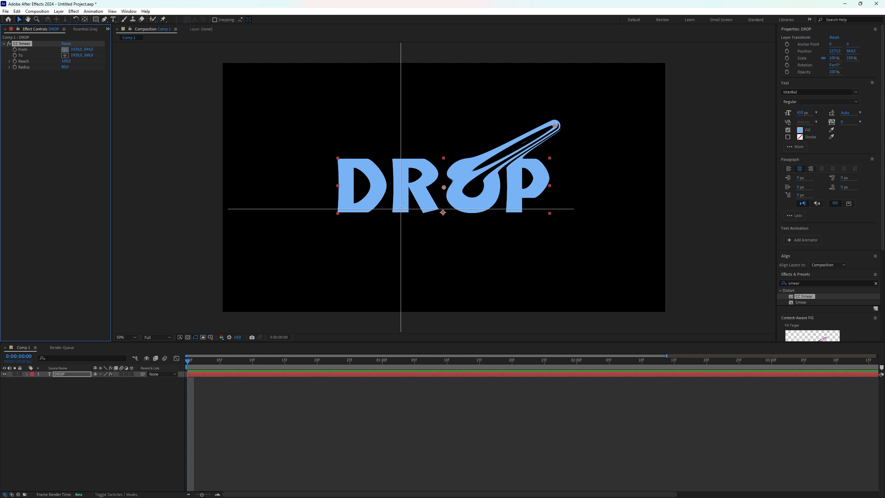
left_click(400, 209)
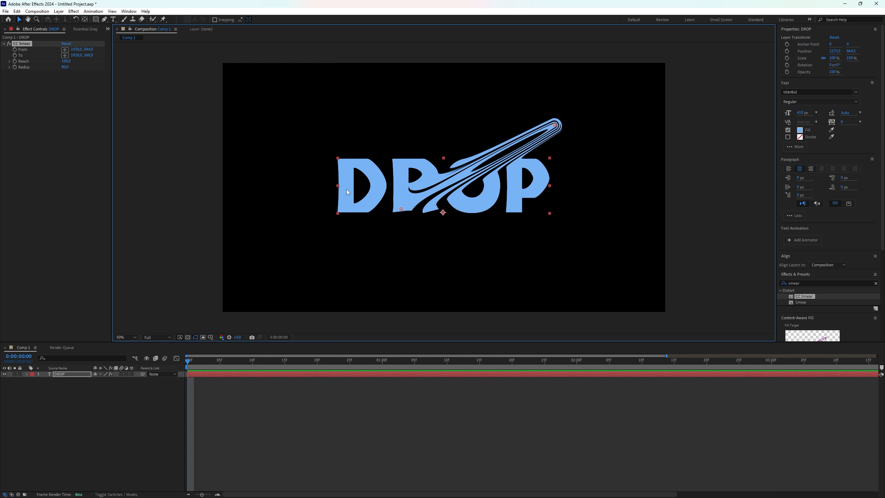
left_click(64, 55)
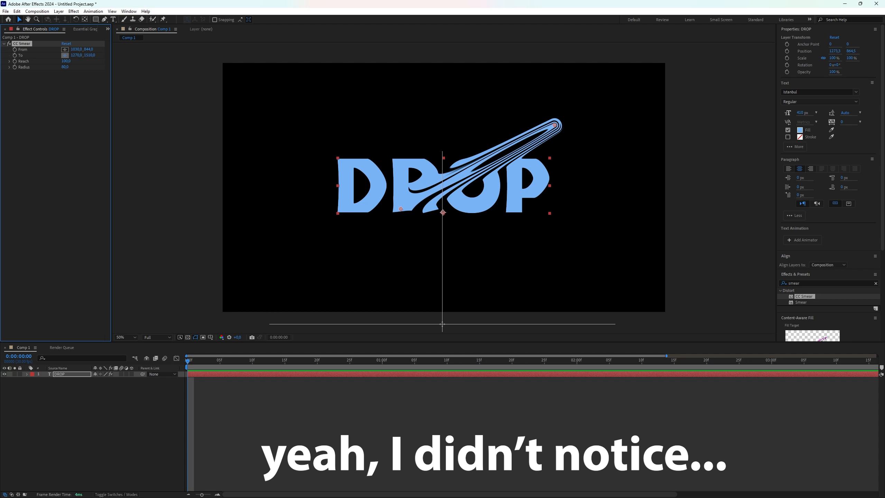
left_click(443, 325)
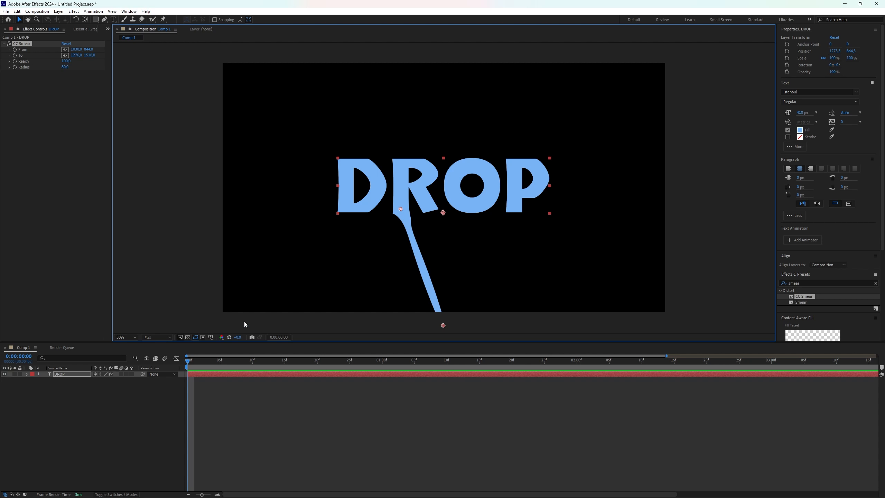
Start keyframing the CC Smear Reach at 0:00 on the DROP layer with a value of 0
left_click(73, 375)
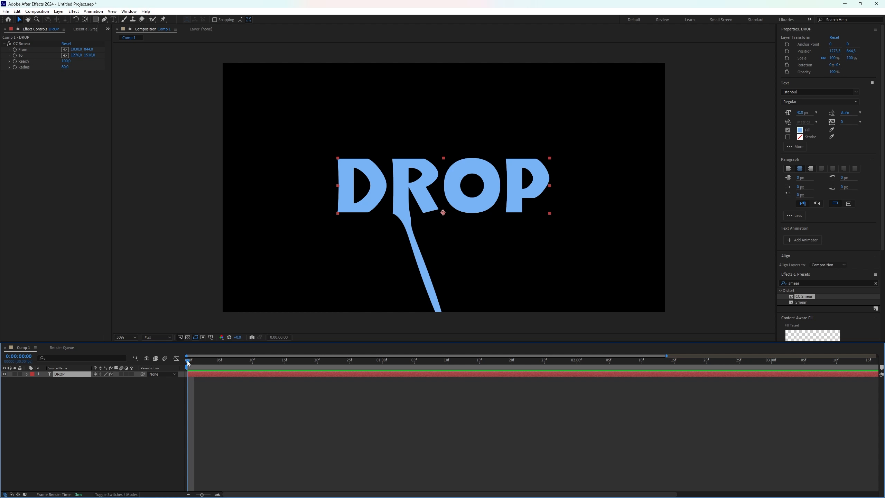
left_click(15, 62)
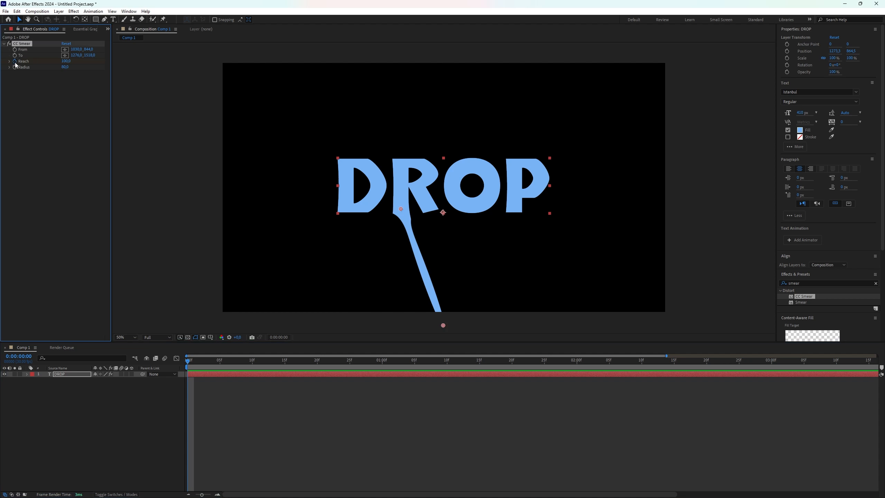
left_click(68, 61)
type("0")
left_click(85, 191)
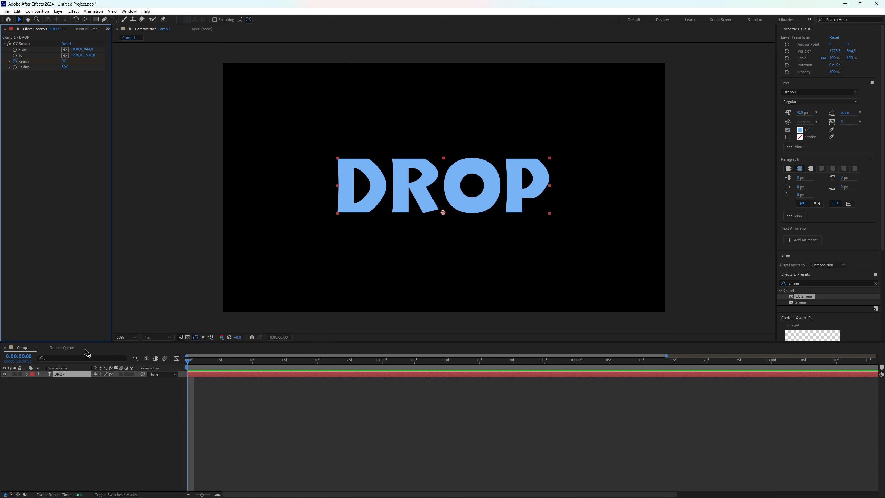
Reveal the DROP layer's keyframes and add a second Reach keyframe of about 102 at 2 seconds
key("u")
left_click(68, 375)
key("u")
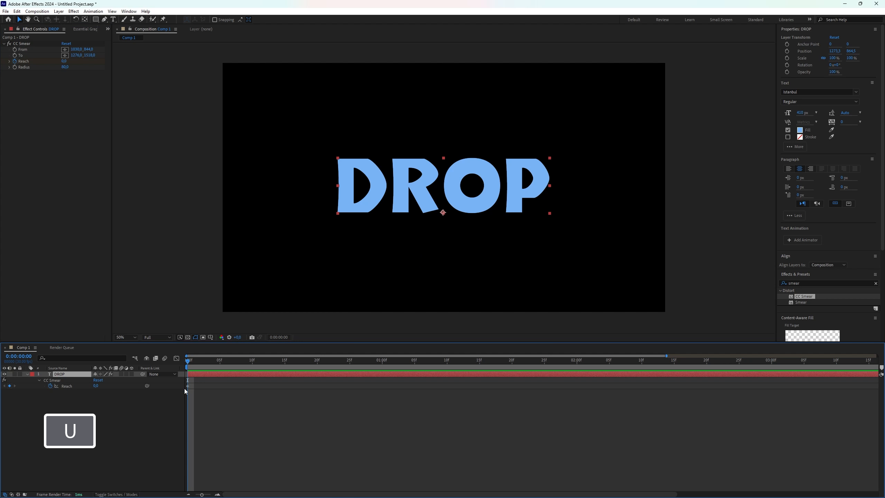
left_click_drag(188, 362, 383, 386)
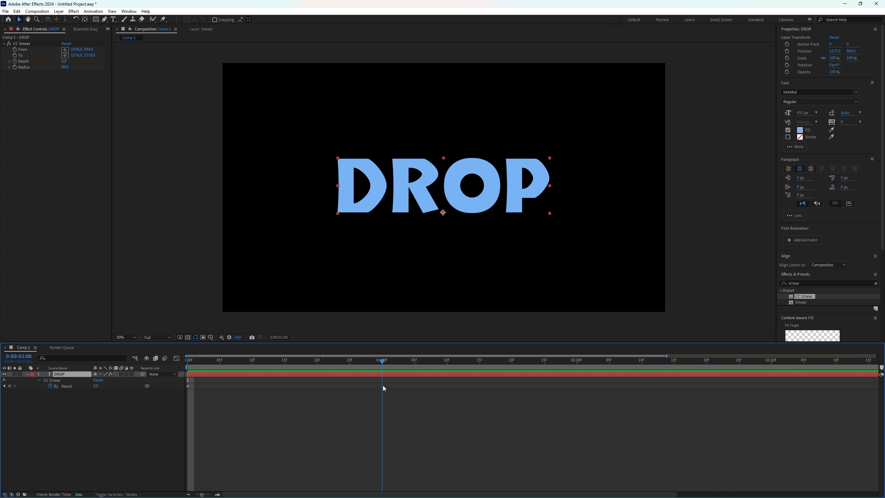
left_click_drag(383, 385, 576, 406)
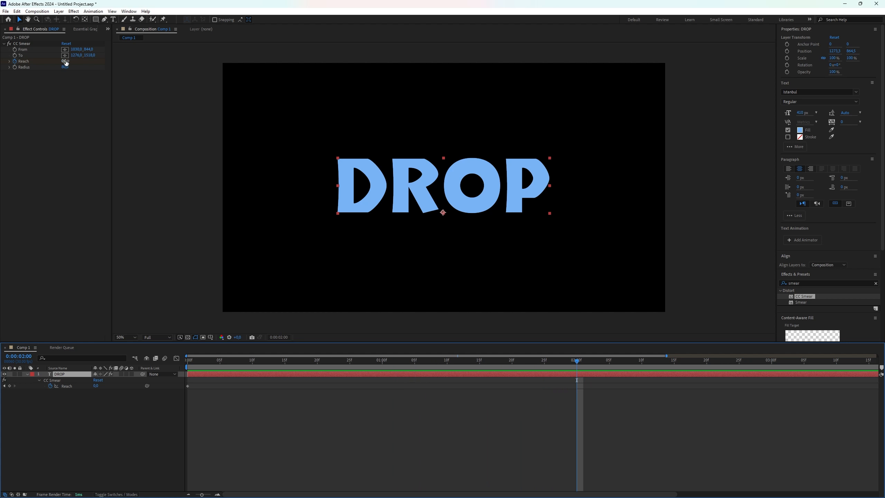
mouse_move(63, 60)
left_mouse_down()
mouse_move(115, 68)
mouse_move(106, 68)
left_mouse_up()
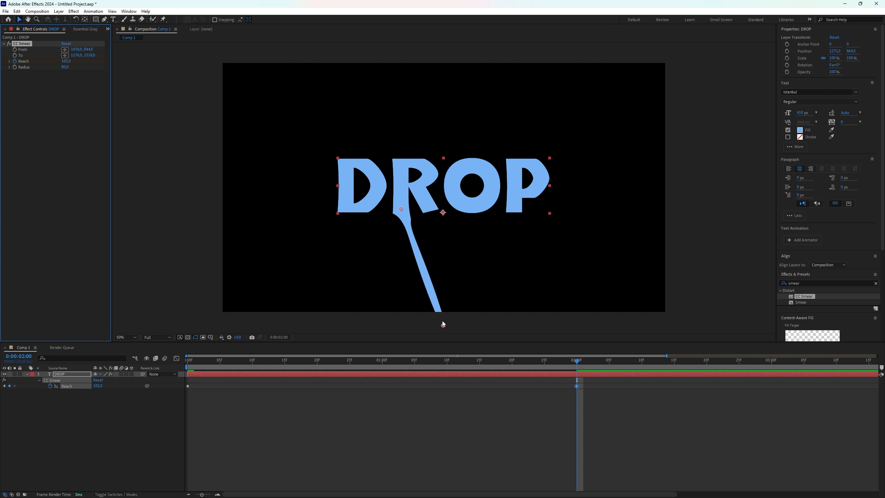
Return to the first frame and reposition the CC Smear To point straight below the R's left leg at about 1030, 1530
left_click_drag(578, 362, 187, 375)
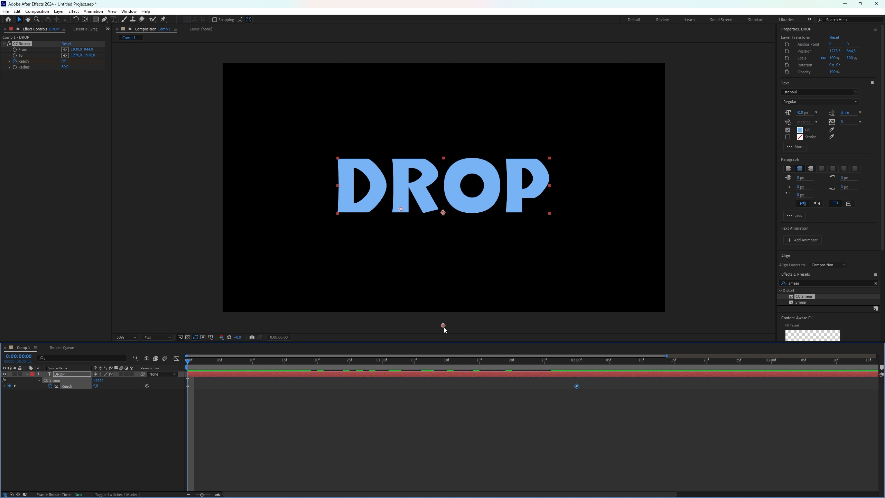
left_click_drag(444, 328, 409, 331)
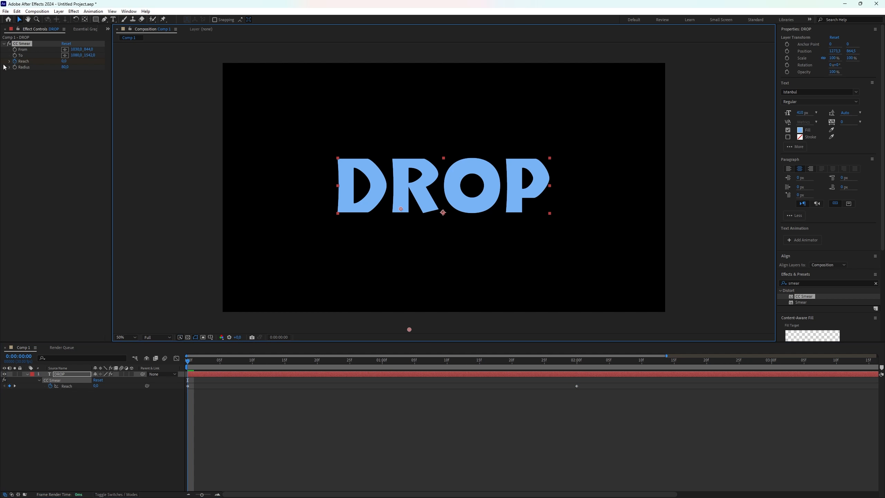
left_click(65, 55)
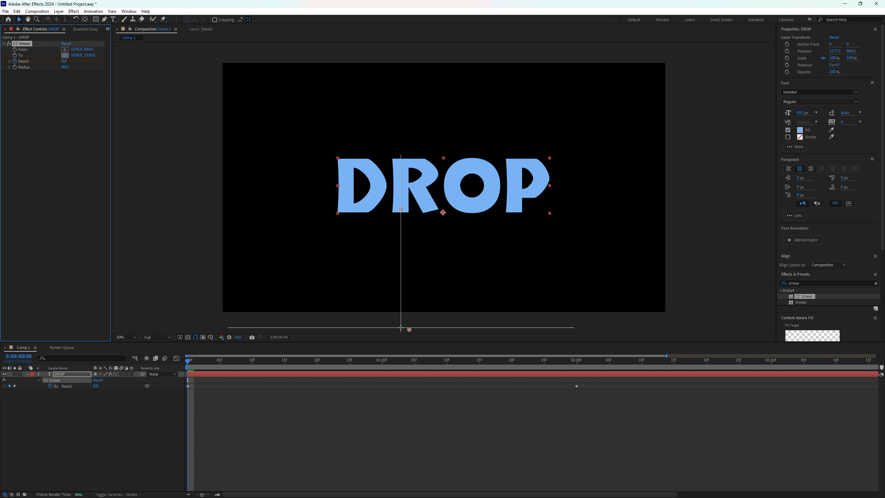
left_click(400, 327)
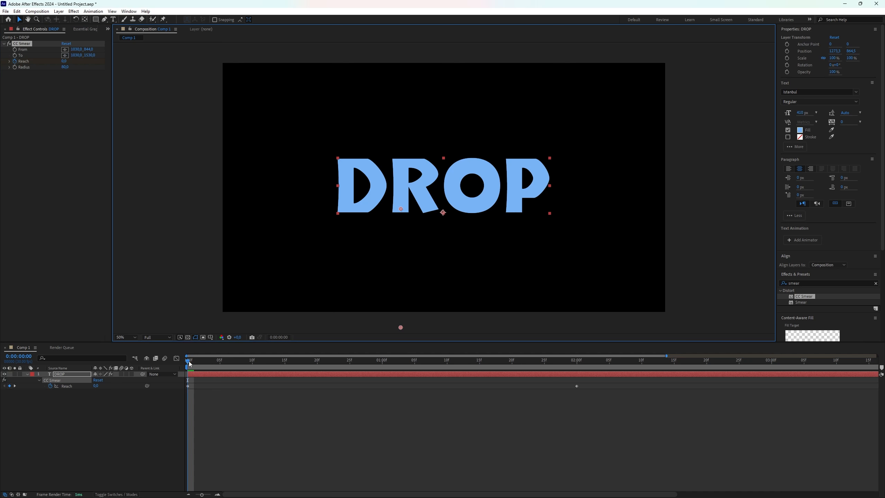
Raise the Reach keyframe at 2 seconds to 600 and preview the drip animation from the start
left_click_drag(189, 363, 576, 408)
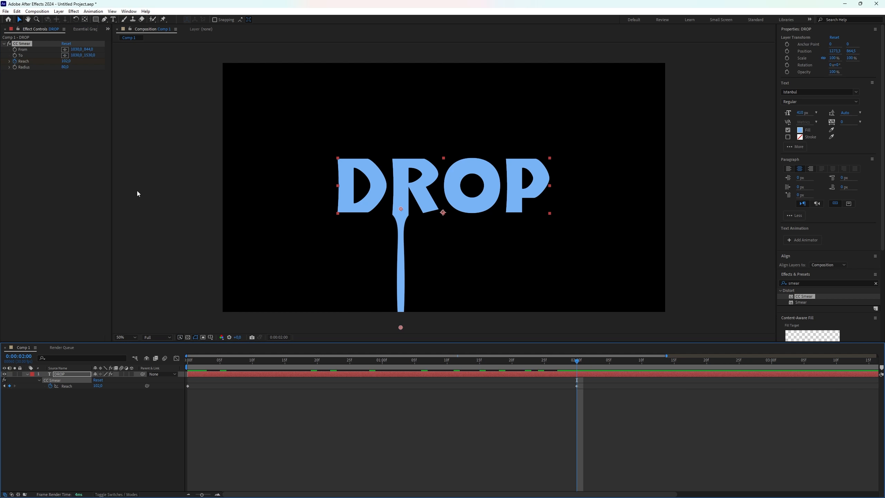
left_click_drag(66, 61, 123, 73)
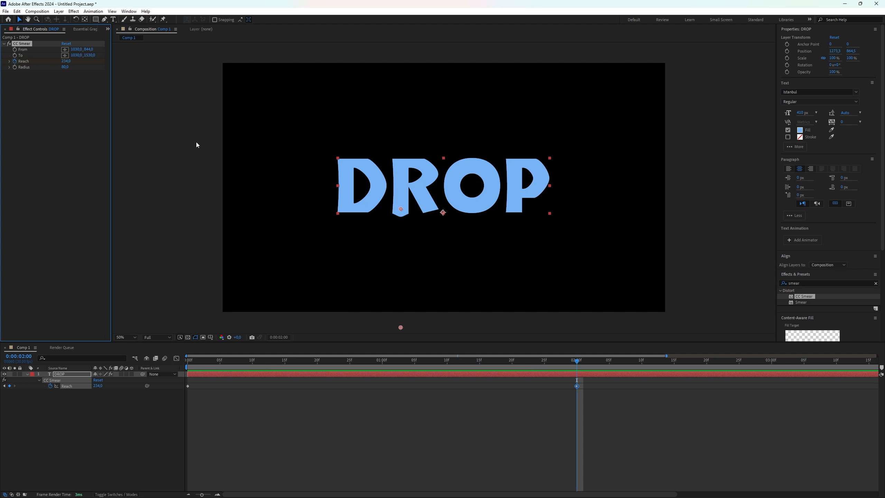
left_click_drag(66, 61, 102, 59)
left_click_drag(575, 361, 181, 362)
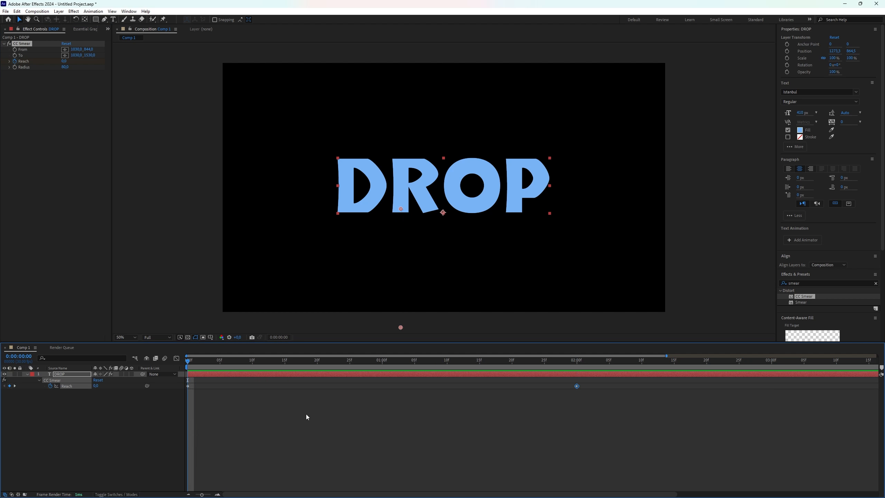
key("space")
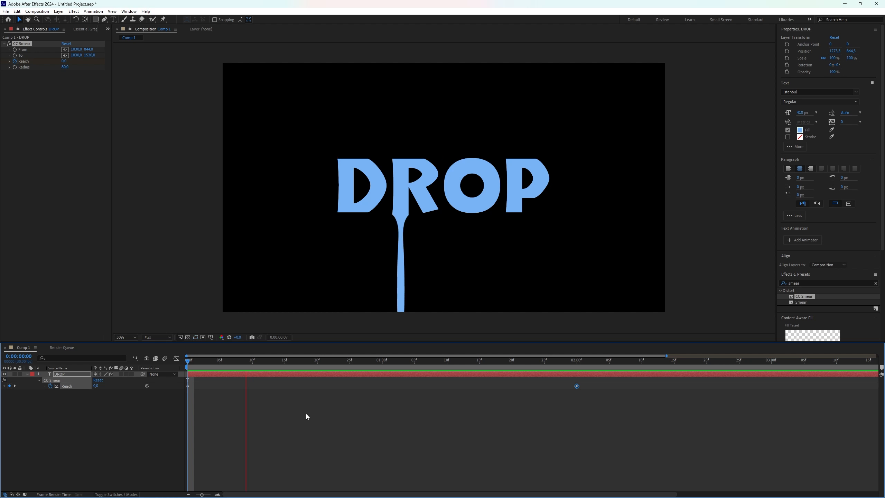
key("space")
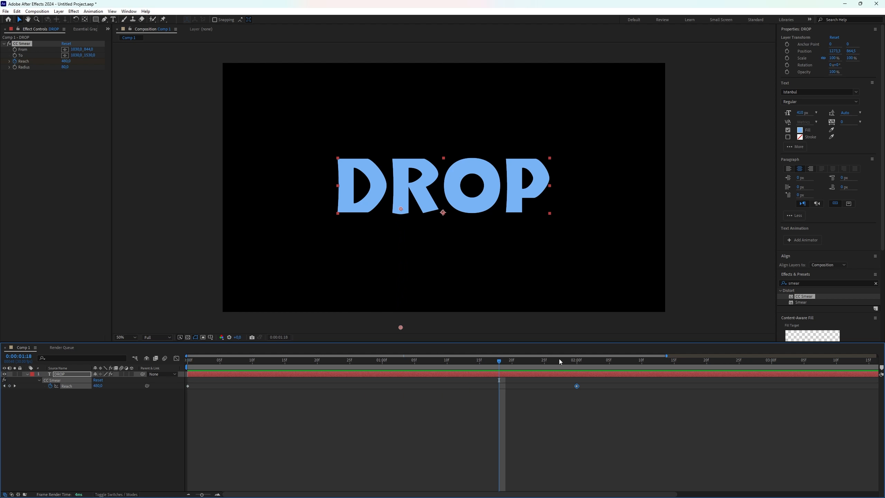
Move the ending Reach keyframe to 0:00:01:20 and preview the shortened drip animation from the start
left_click_drag(498, 358, 511, 364)
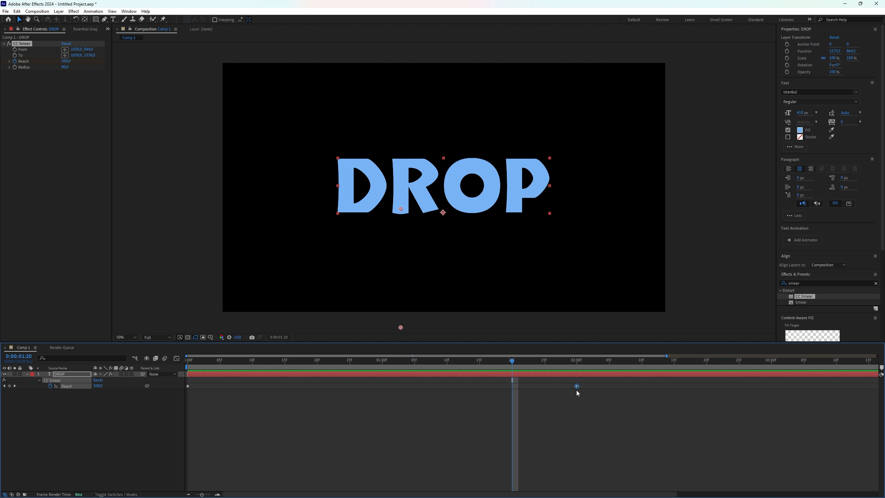
left_click_drag(577, 385, 181, 368)
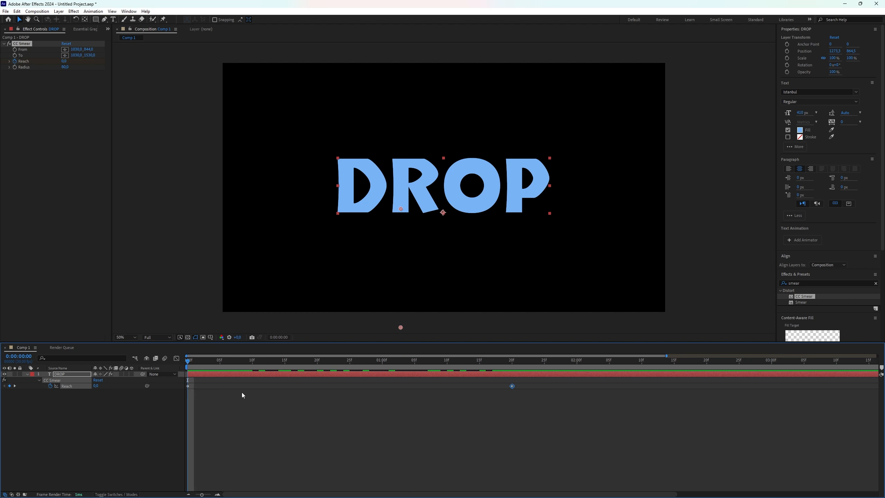
key("space")
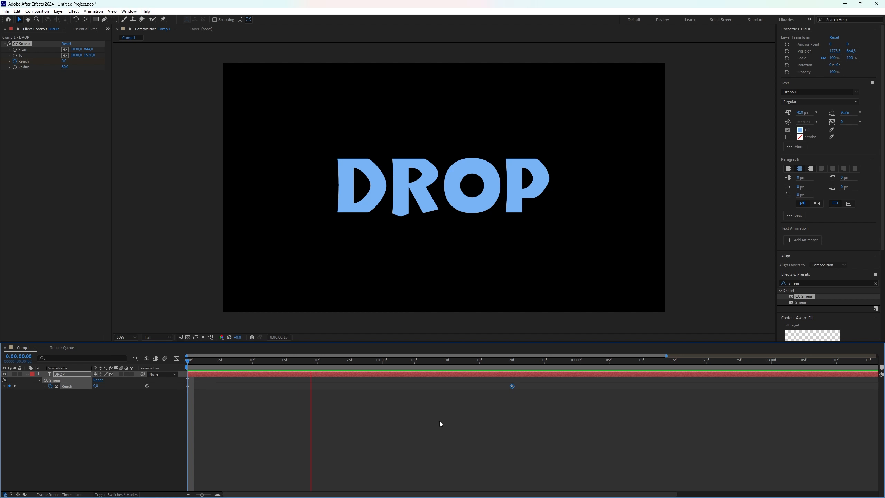
key("space")
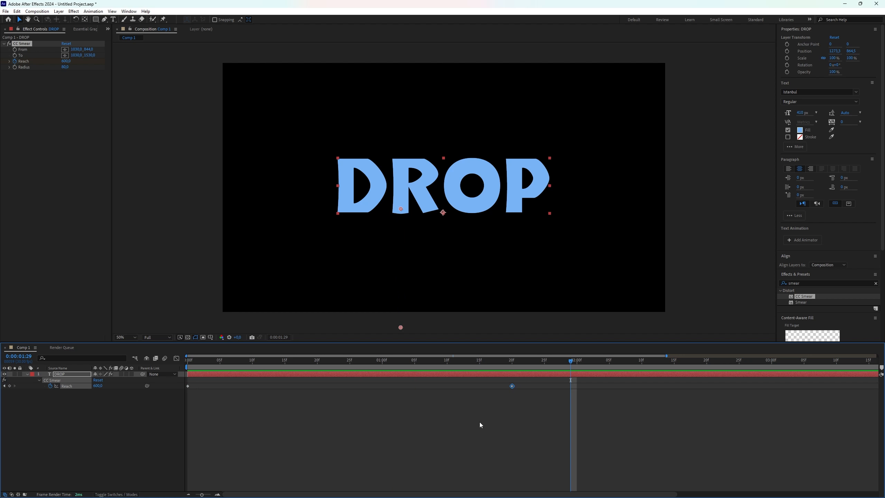
Apply Easy Ease to both Reach keyframes
left_click_drag(532, 409, 167, 381)
key("F9")
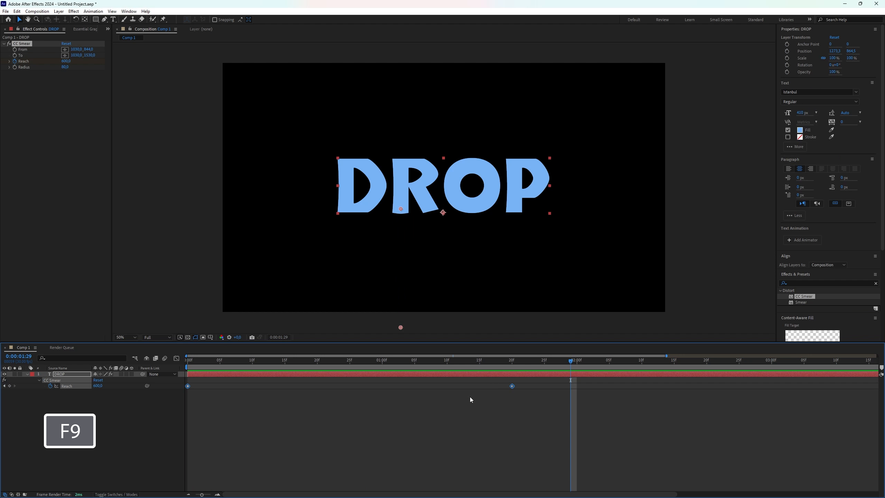
right_click(512, 386)
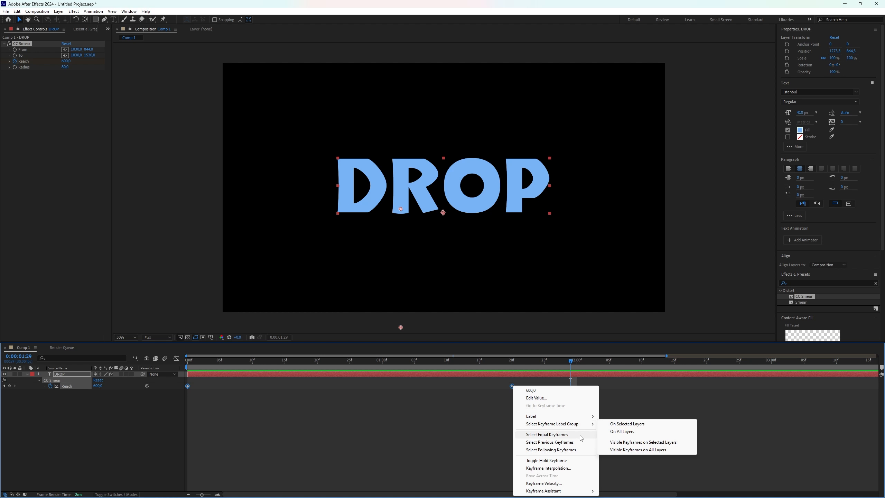
mouse_move(557, 490)
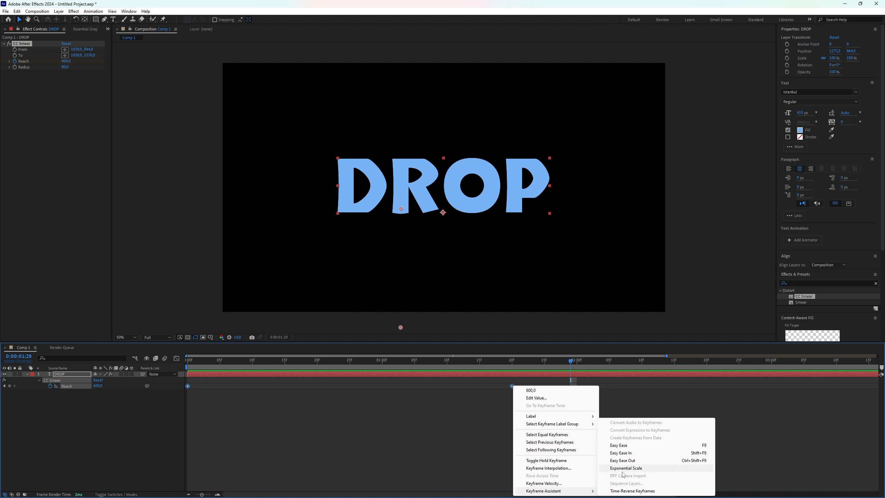
left_click(627, 445)
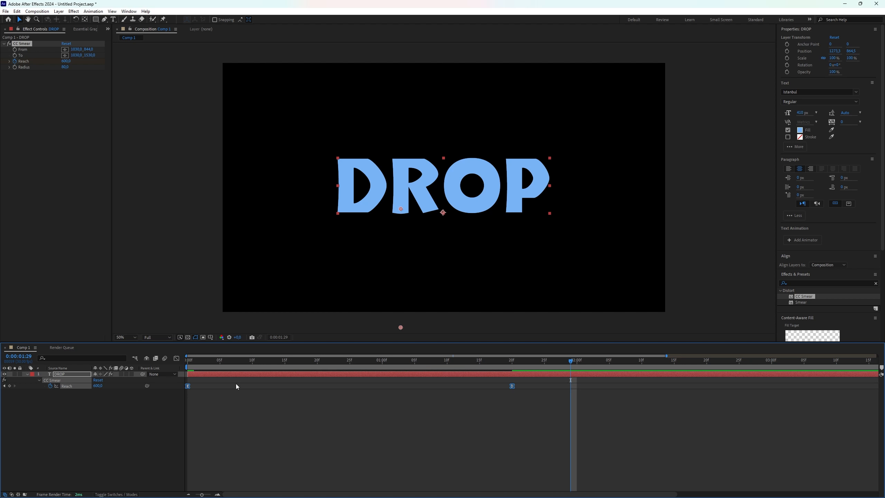
Show the Reach animation as a speed graph in the Graph Editor
left_click(177, 359)
right_click(389, 420)
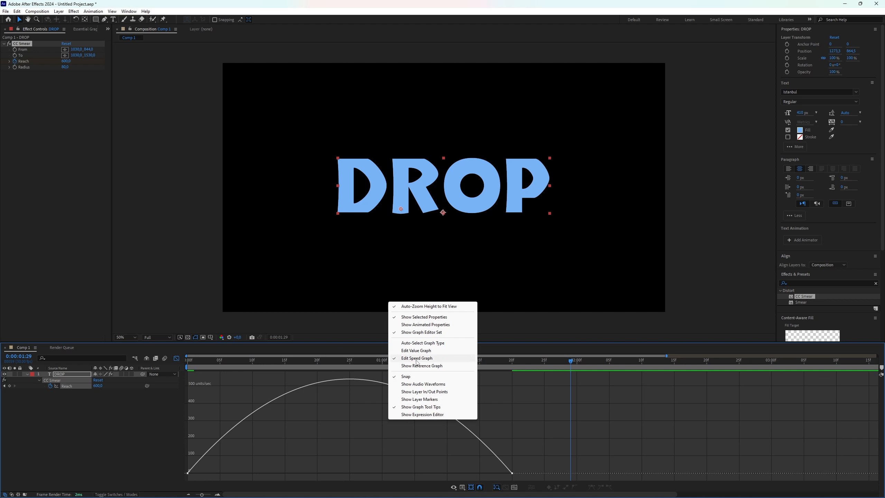
left_click(279, 470)
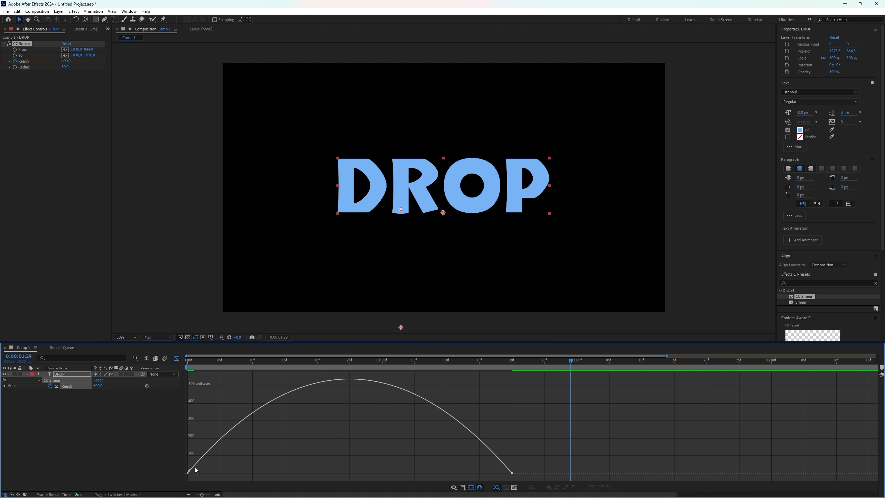
Reshape the Reach speed curve to start slowly and peak near 0:00:01:10, and preview the eased drip from the start
left_click(187, 473)
left_click_drag(241, 473, 384, 476)
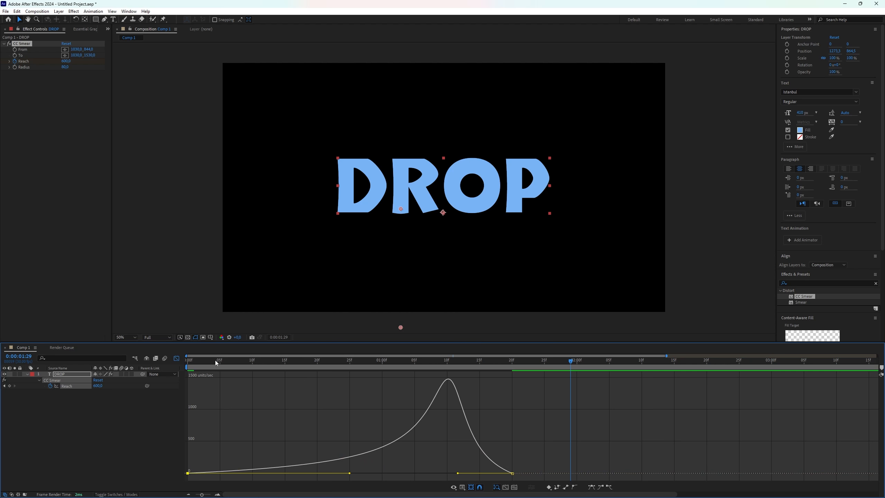
left_click(176, 358)
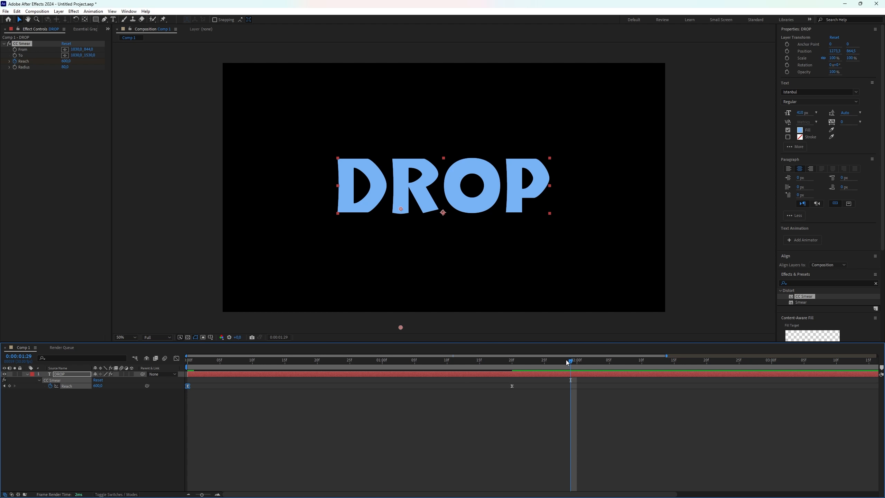
left_click_drag(570, 361, 164, 383)
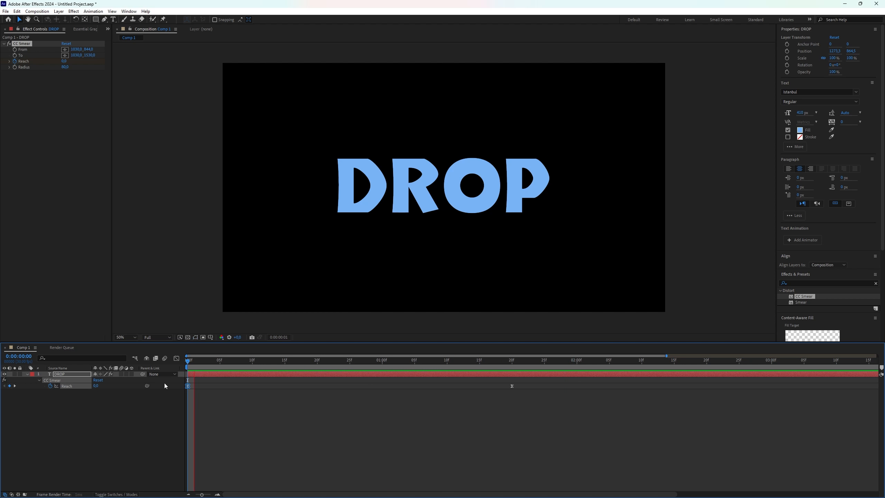
key("space")
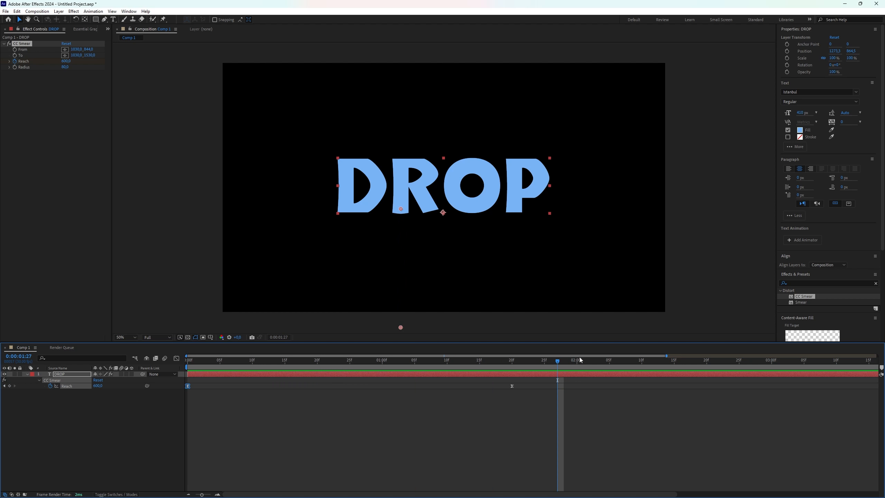
left_click_drag(559, 361, 144, 354)
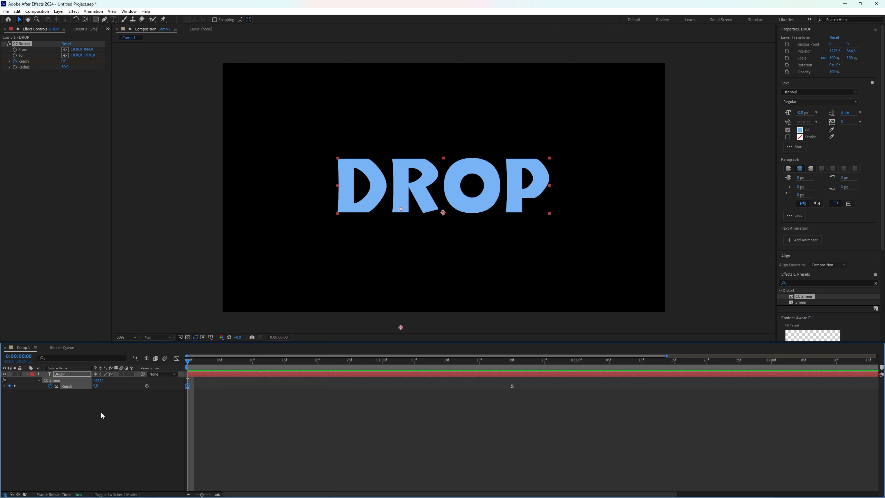
Duplicate the CC Smear effect on the DROP layer and reveal all of the layer's modified properties
left_click(73, 432)
left_click(62, 380)
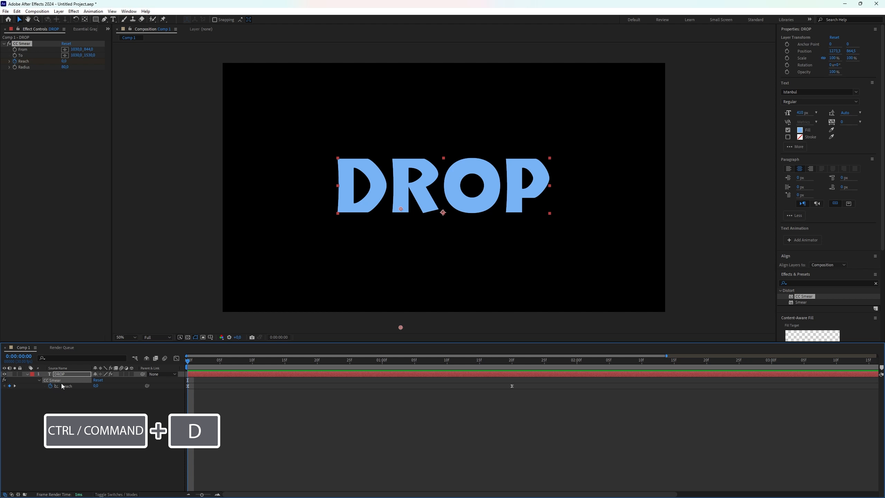
key("ctrl+d")
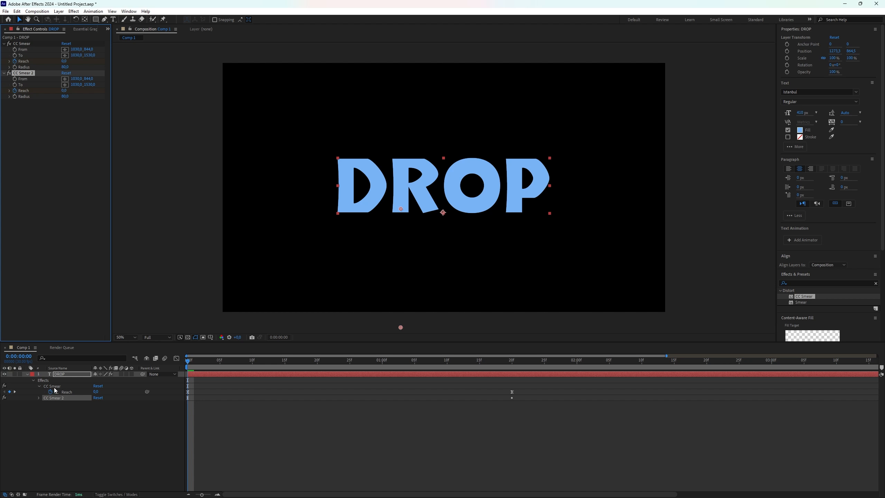
left_click(59, 386)
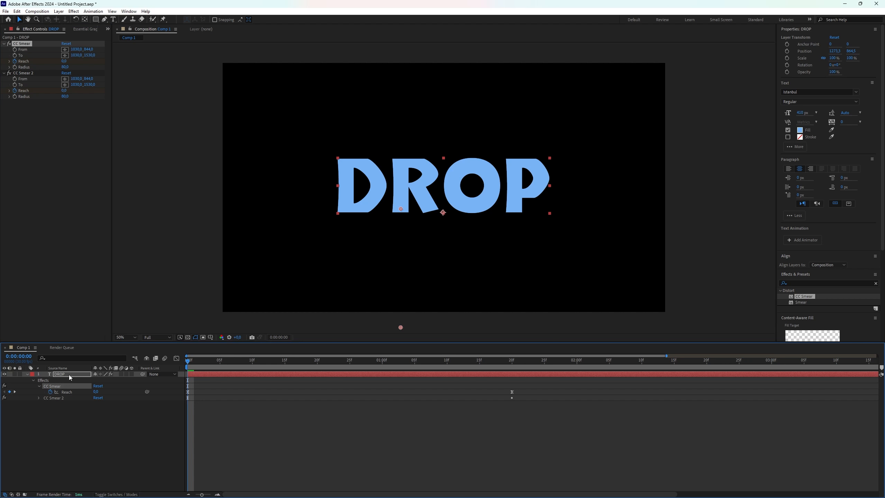
left_click(69, 374)
key("u")
key("u")
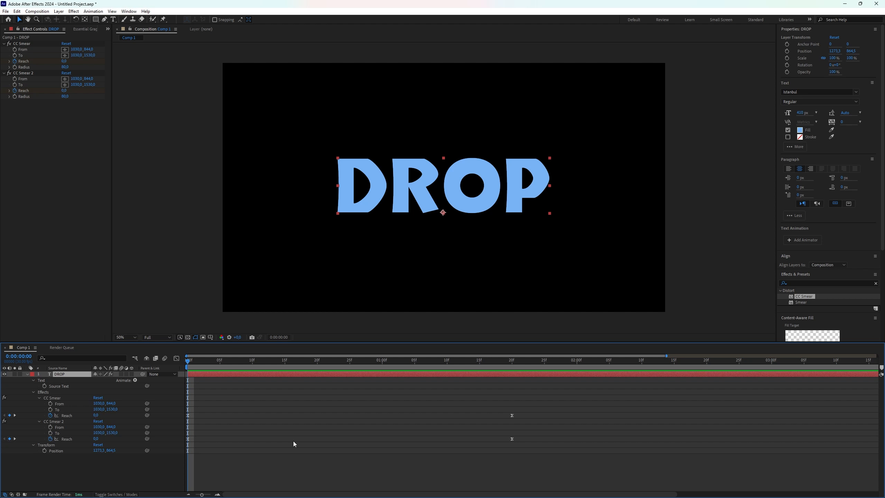
Place CC Smear 2's From point on the O's lower edge and its To point at about 1428, 1530 below the frame, previewing both drips
left_click(57, 422)
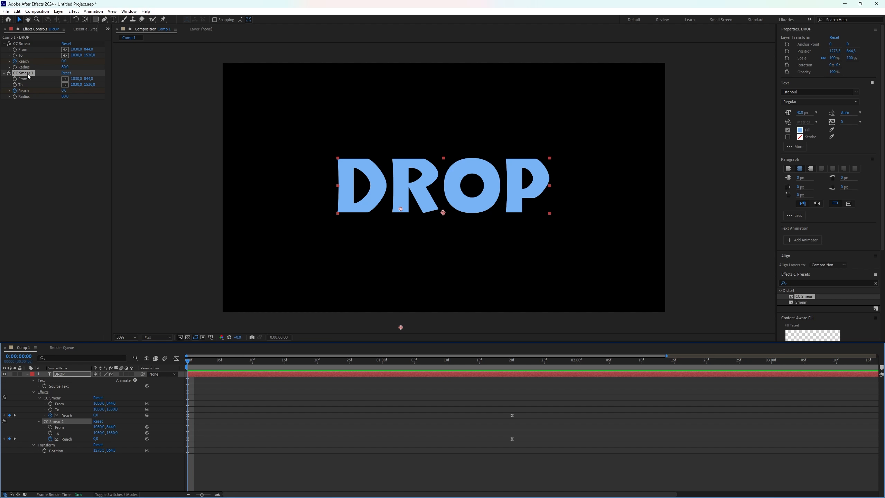
left_click(65, 78)
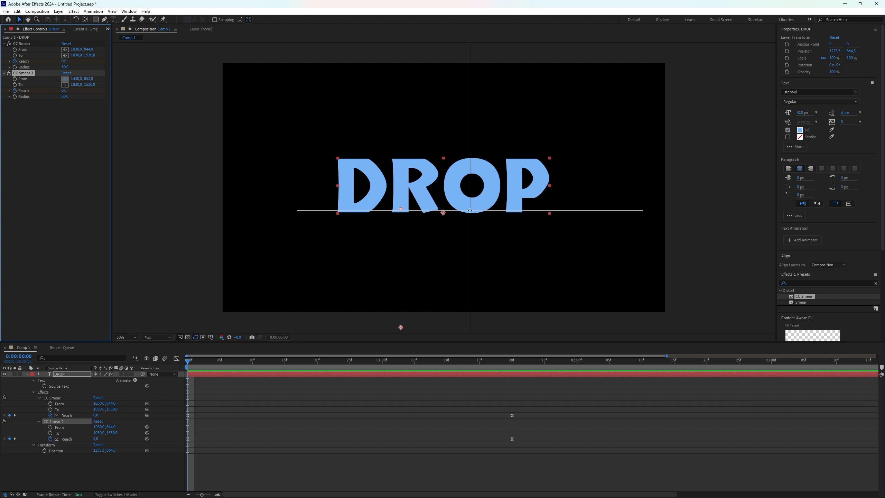
left_click(469, 210)
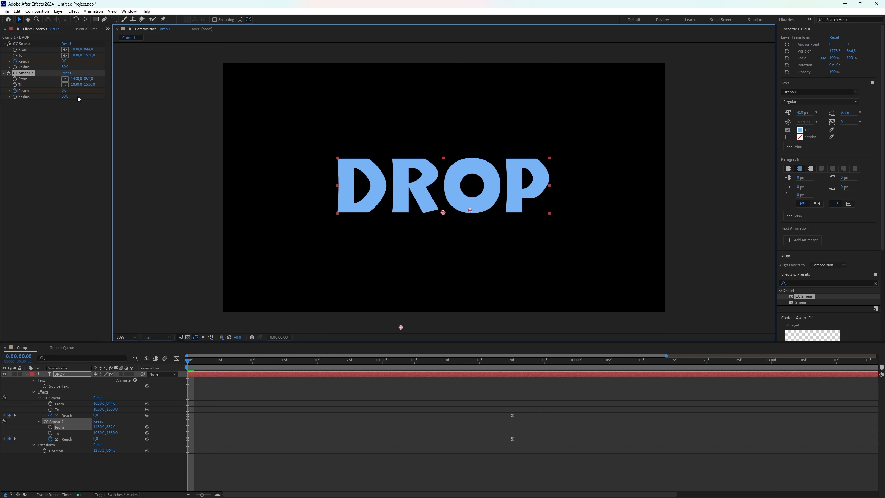
left_click(64, 85)
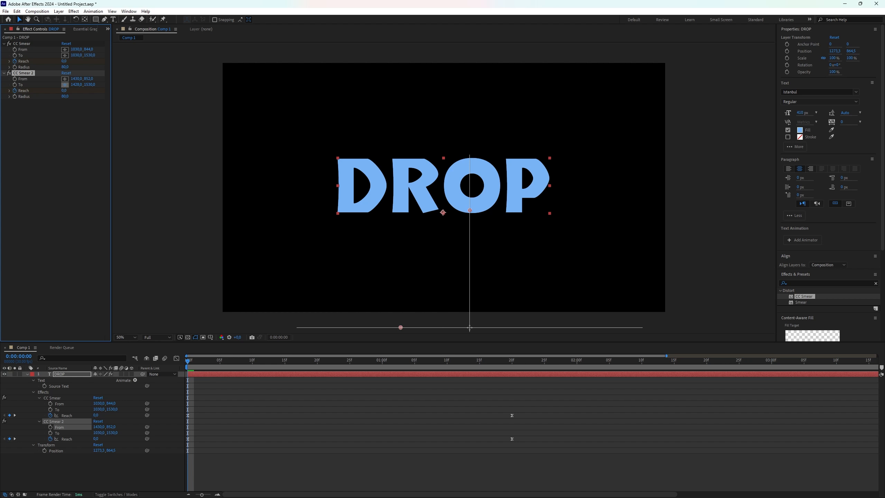
left_click(470, 327)
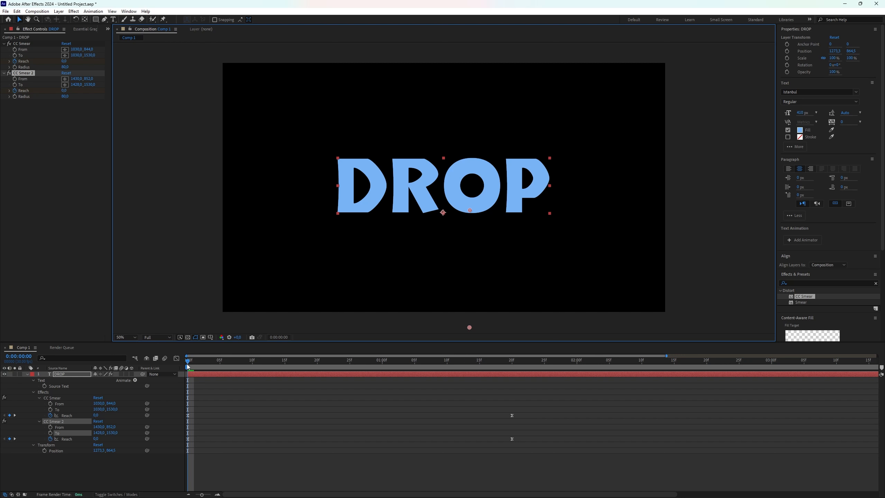
key("space")
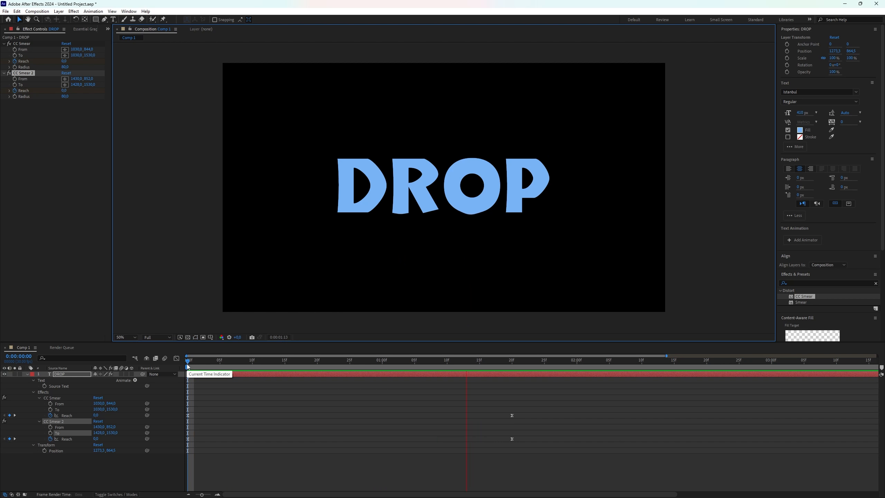
key("space")
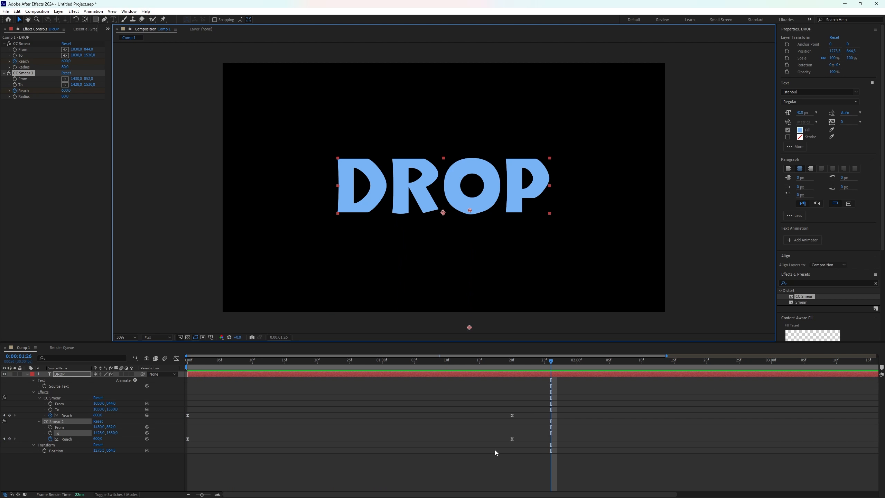
Shift both CC Smear 2 Reach keyframes to start at 0:00:00:05 and preview the offset drips from the start
mouse_move(521, 456)
left_mouse_down()
mouse_move(184, 434)
mouse_move(220, 440)
left_mouse_up()
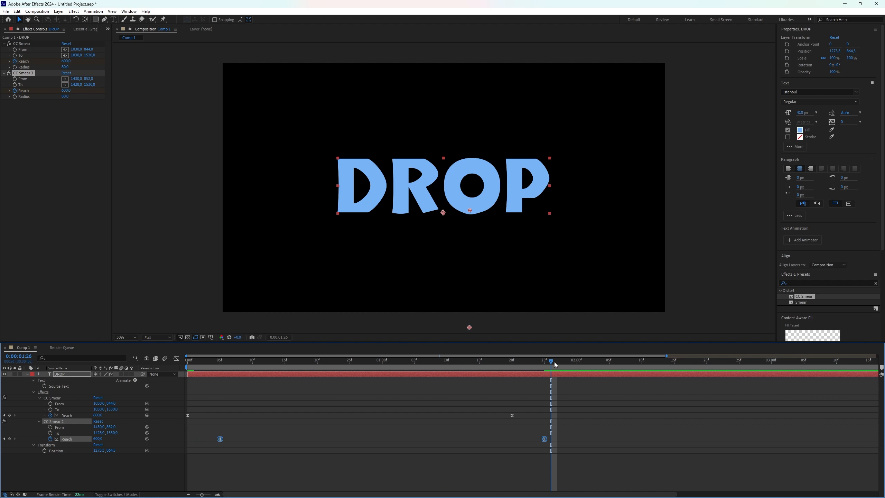
key("Home")
key("space")
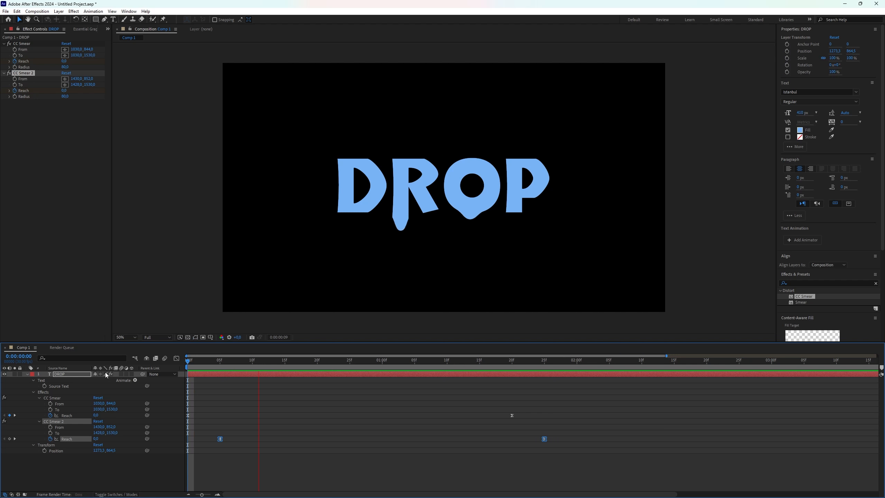
key("space")
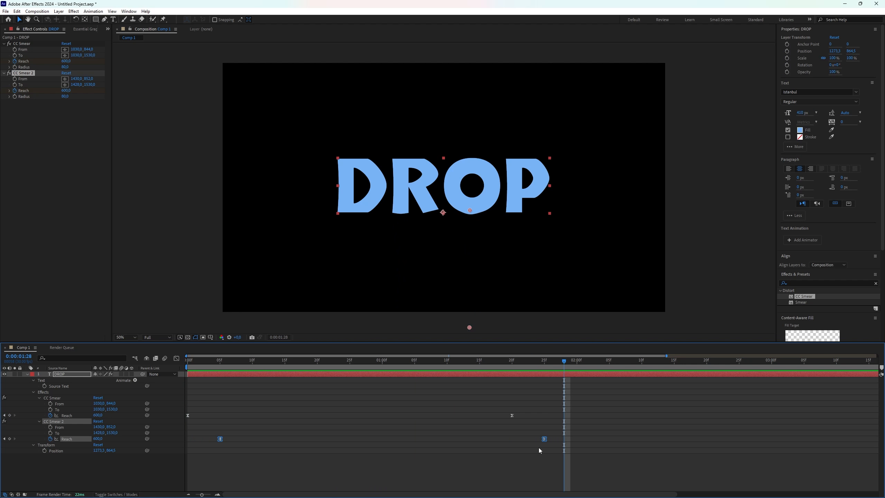
Delay both CC Smear 2 Reach keyframes to 0:00:00:13 and 0:00:02:03, and preview the staggered drips from the start
left_click_drag(544, 440, 596, 440)
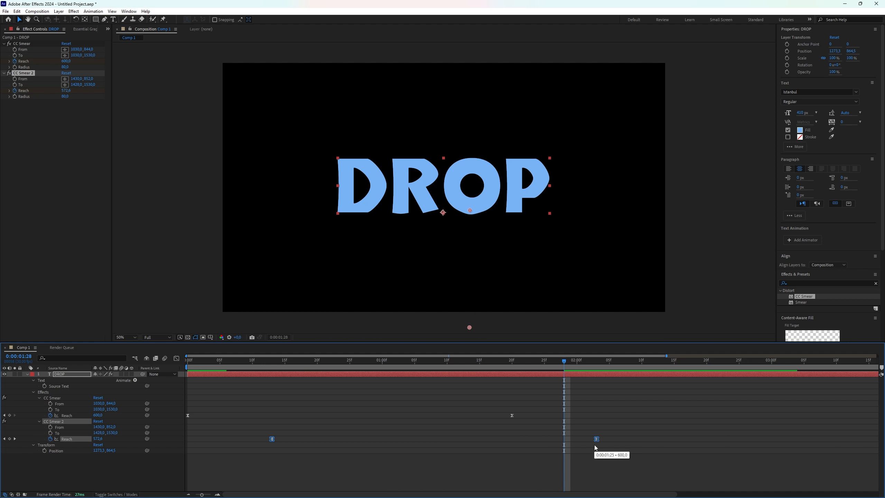
key("Home")
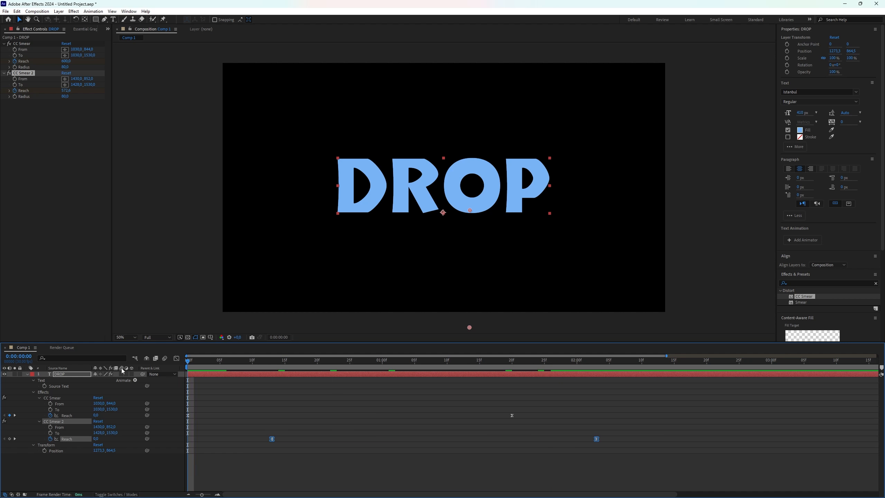
key("space")
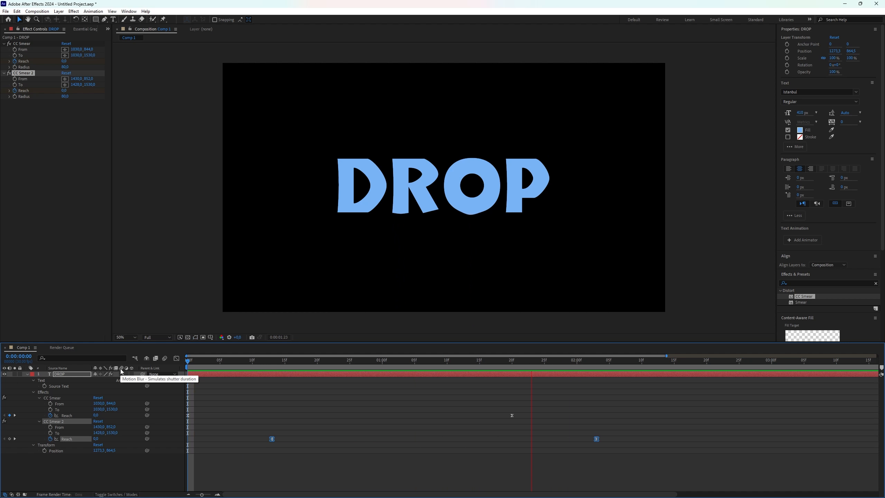
key("space")
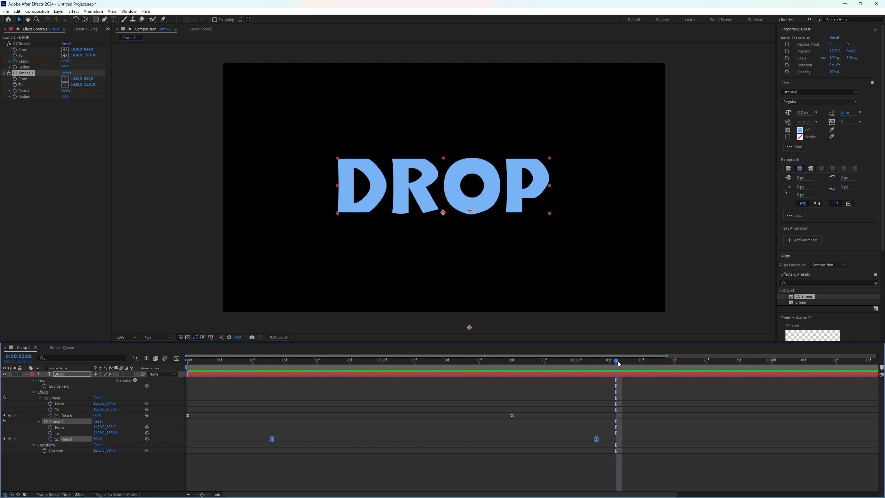
Set CC Smear 2's Radius to 82, lower its From point to about 1436, 878, and preview the separated drip
left_click_drag(617, 361, 454, 383)
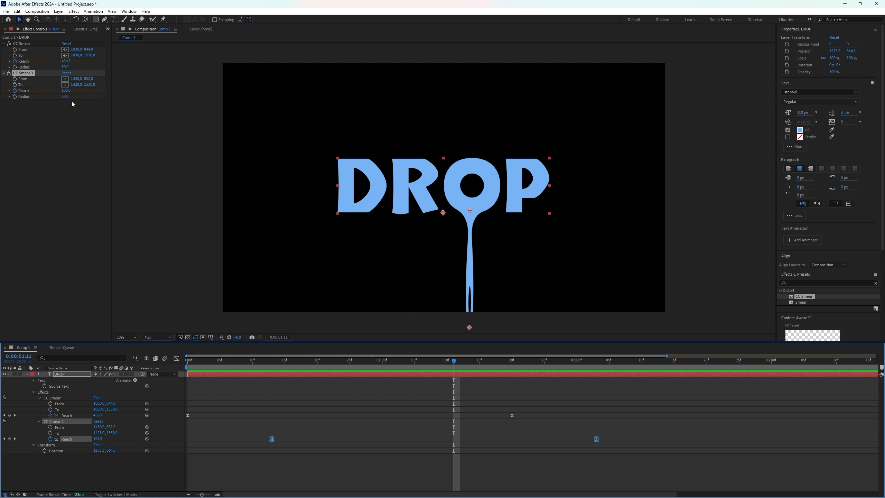
left_click_drag(470, 211, 471, 217)
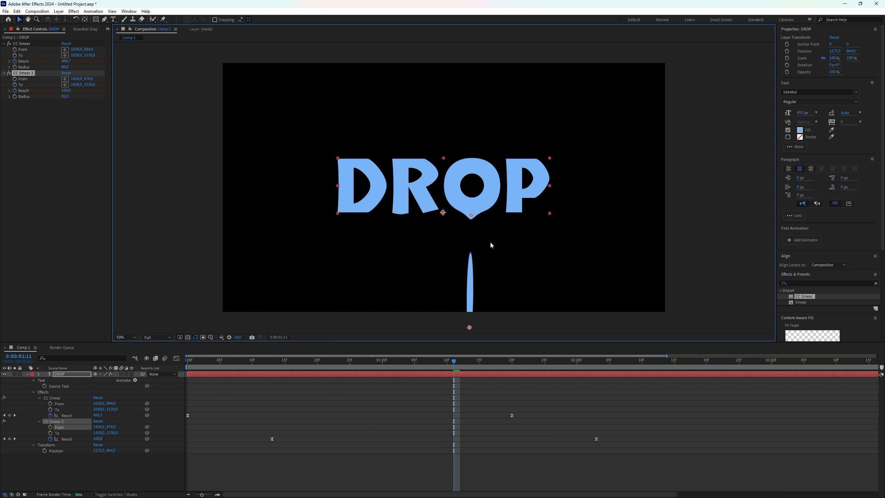
left_click_drag(454, 361, 184, 369)
key("space")
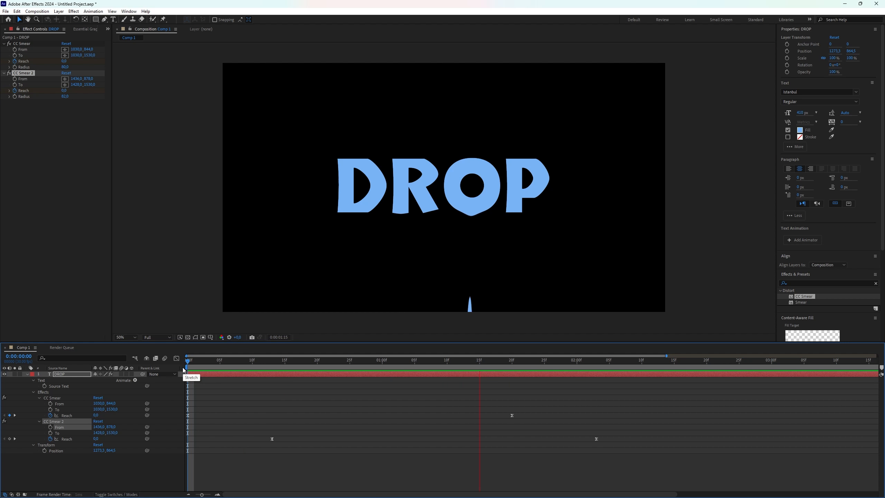
key("space")
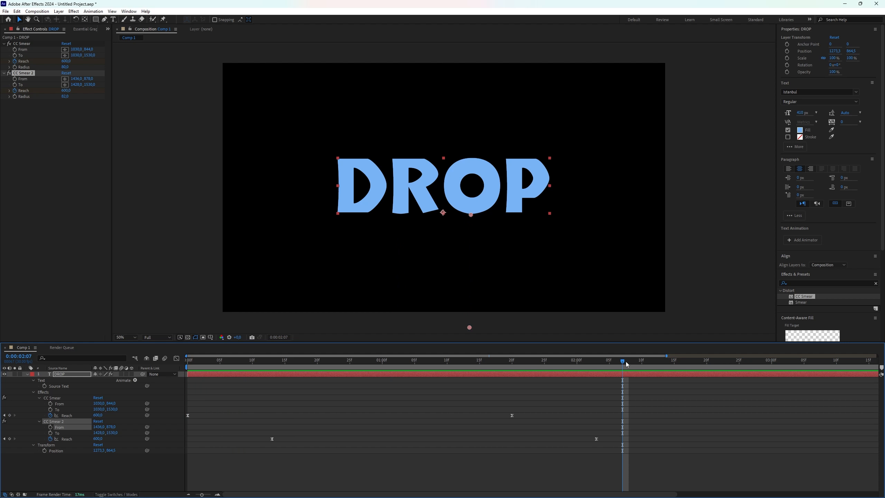
Replay the R and O drips from the start and scrub back to check their timing
mouse_move(626, 361)
left_mouse_down()
mouse_move(550, 373)
mouse_move(518, 363)
mouse_move(187, 371)
left_mouse_up()
key("space")
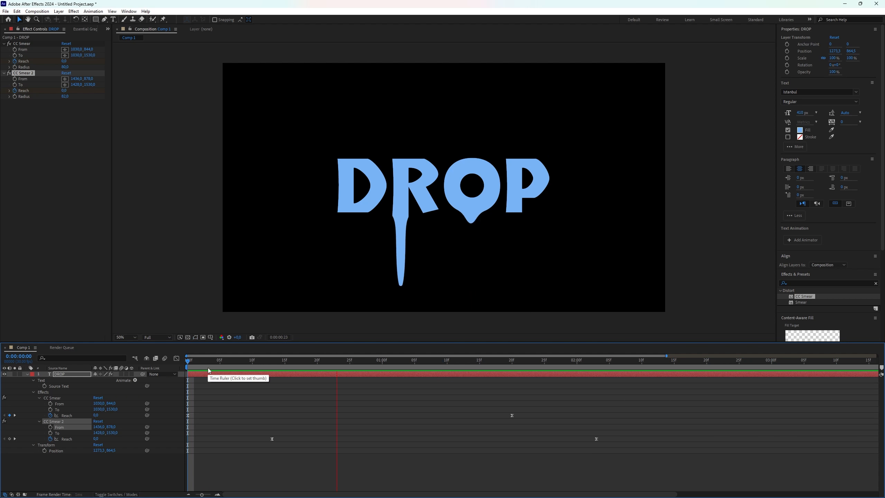
key("space")
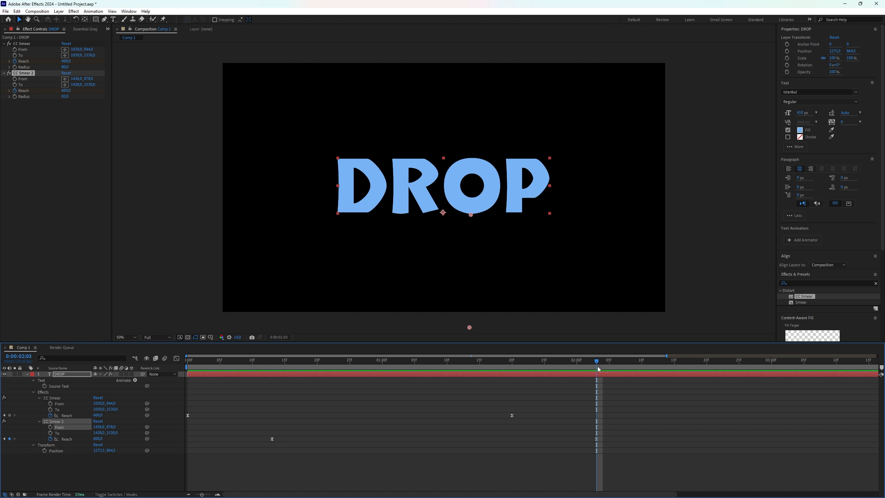
left_click_drag(597, 367, 330, 364)
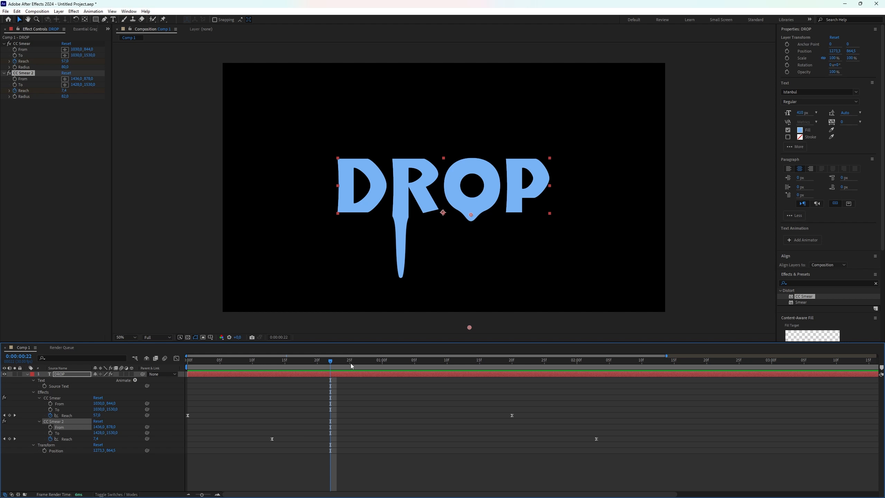
Duplicate CC Smear 2 and shift the copy's Reach keyframes to 0:00:00:26 and 0:00:02:16
left_click_drag(331, 362, 167, 388)
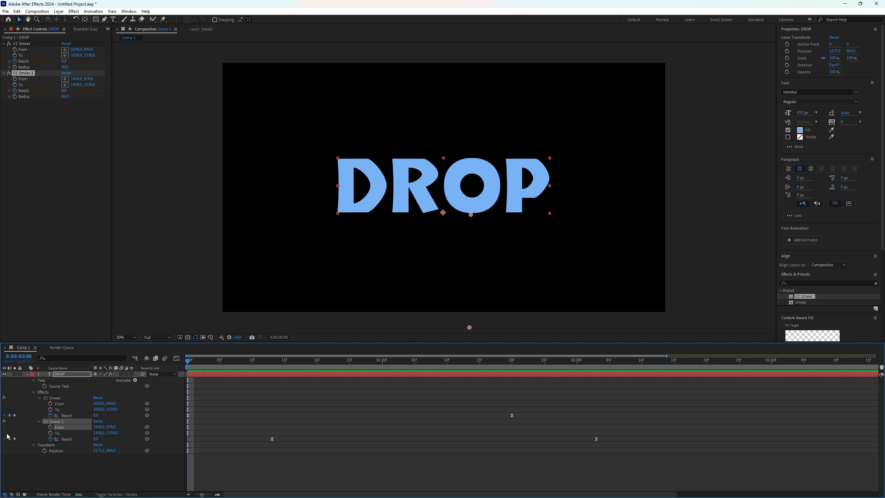
key("ctrl+d")
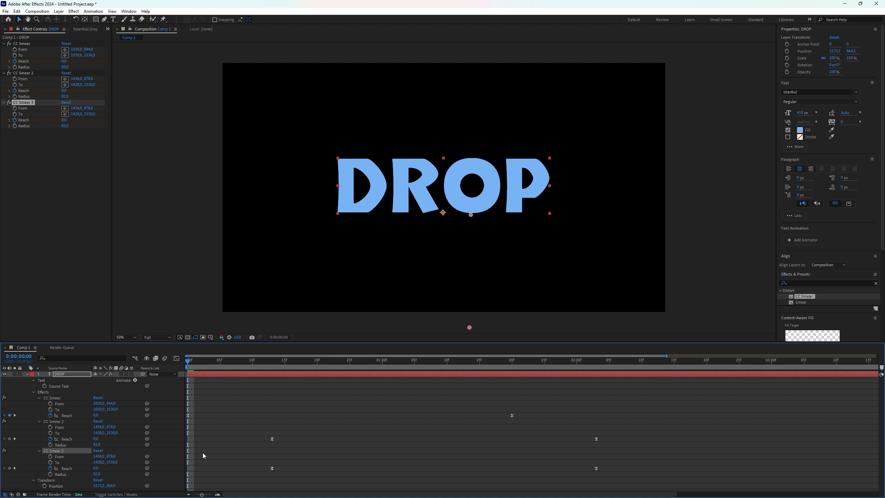
mouse_move(628, 471)
left_mouse_down()
mouse_move(336, 486)
mouse_move(231, 471)
mouse_move(359, 482)
left_mouse_up()
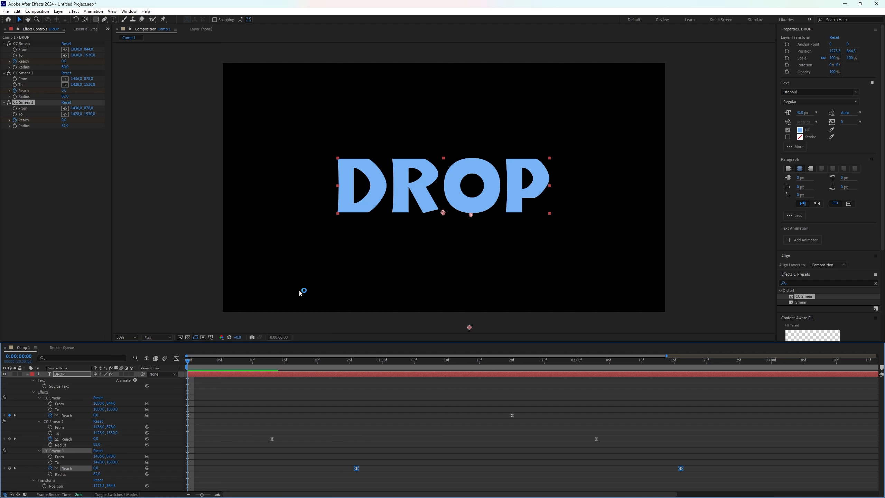
Place CC Smear 3's From point on the P's lower edge at about 1808, 774 and its To point below the frame at about 1812, 1542
left_click(65, 108)
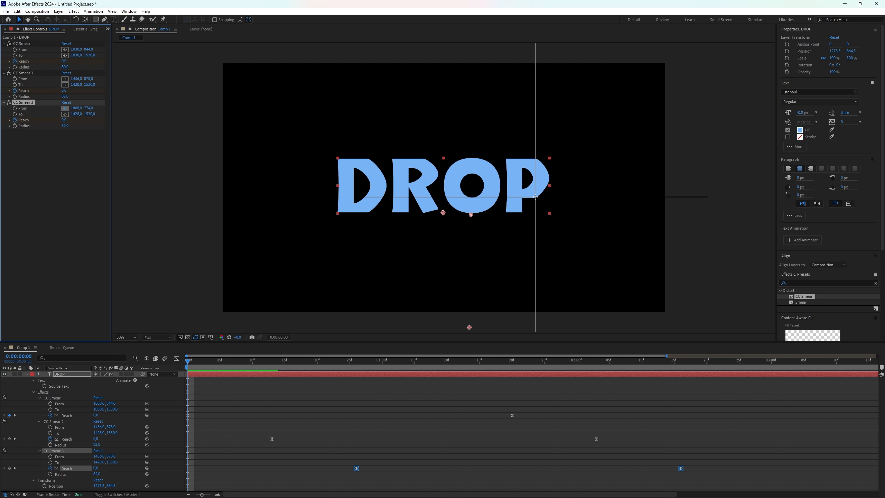
left_click(535, 196)
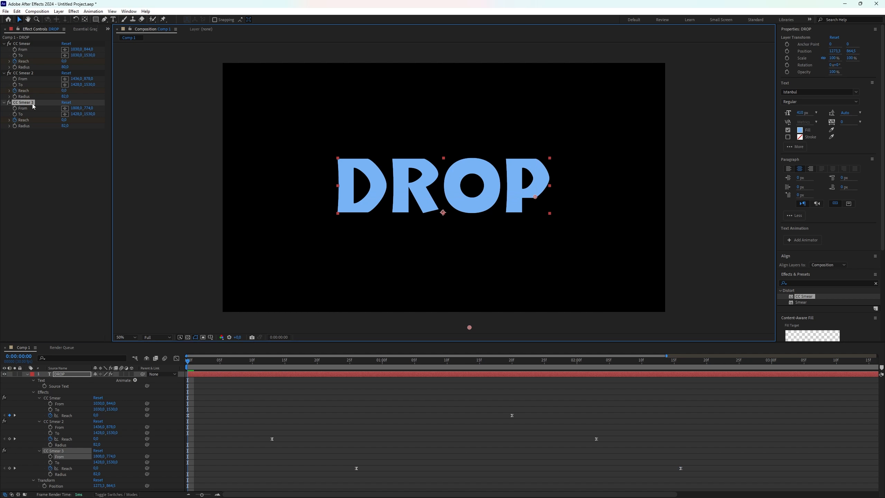
left_click(65, 114)
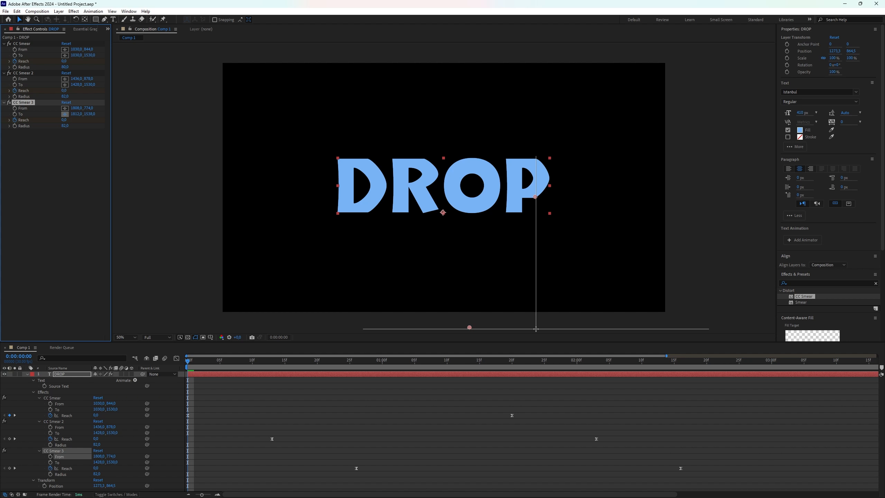
left_click(536, 328)
Scrub to the P's drip, try a CC Smear 3 Radius of 129, and settle on 55 at 0:00:01:26
left_click_drag(405, 363, 428, 362)
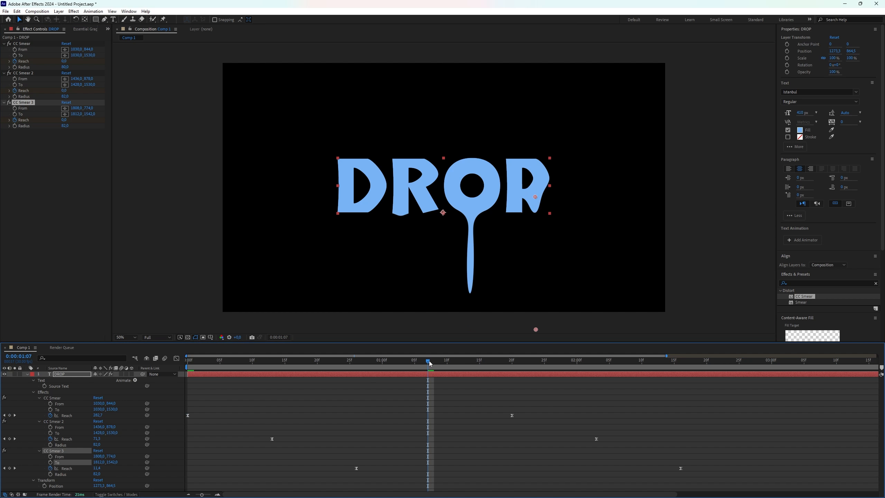
key("k")
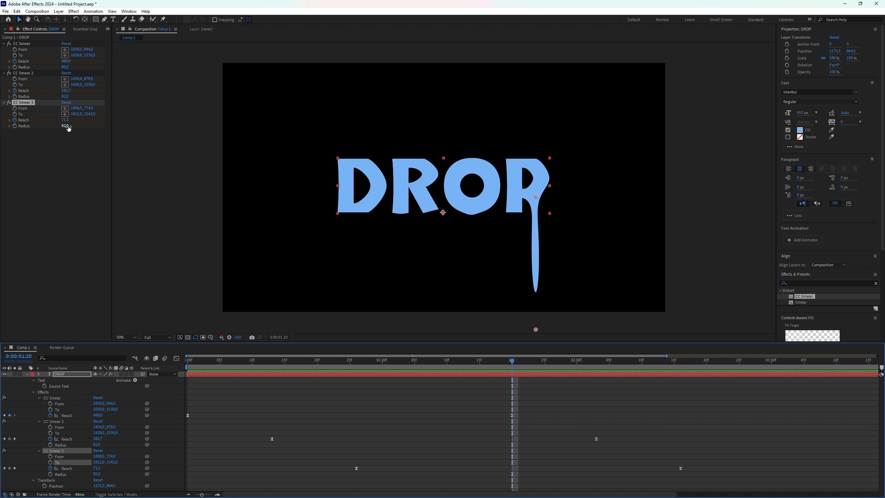
left_click_drag(71, 127, 83, 126)
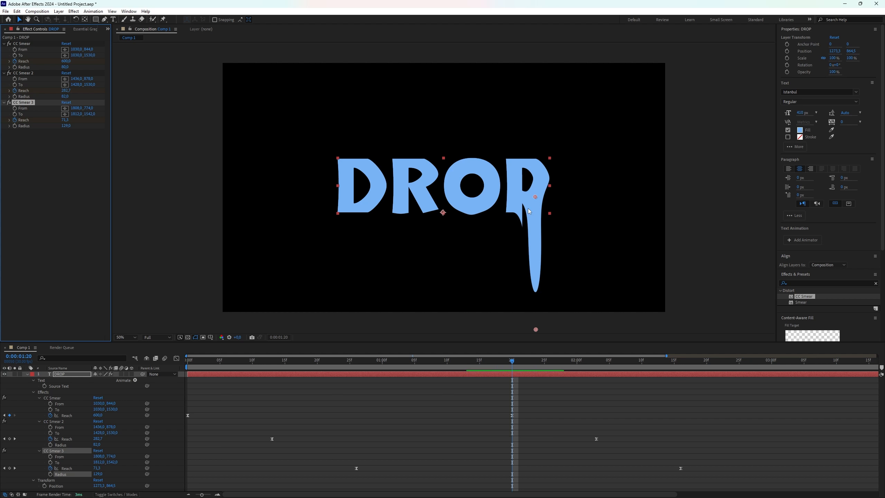
left_click_drag(513, 362, 549, 368)
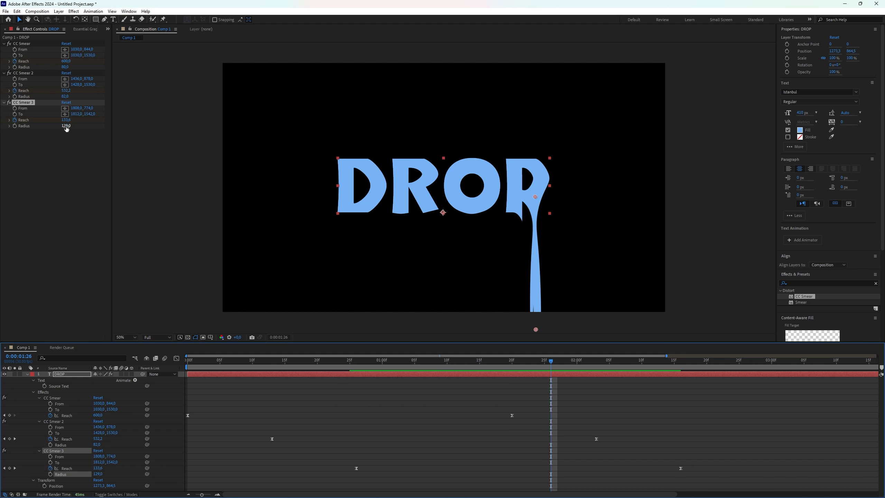
left_click_drag(66, 128, 44, 132)
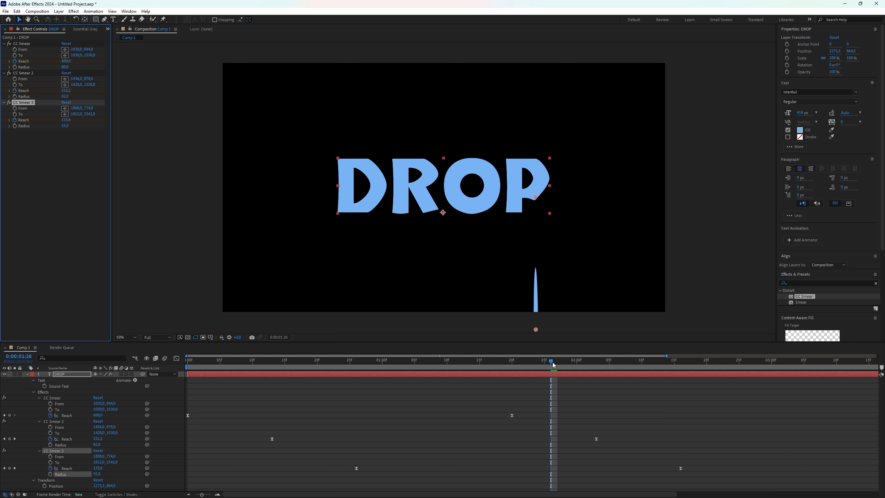
Play back all three staggered drips from the start and return to the first frame
left_click_drag(552, 364, 179, 418)
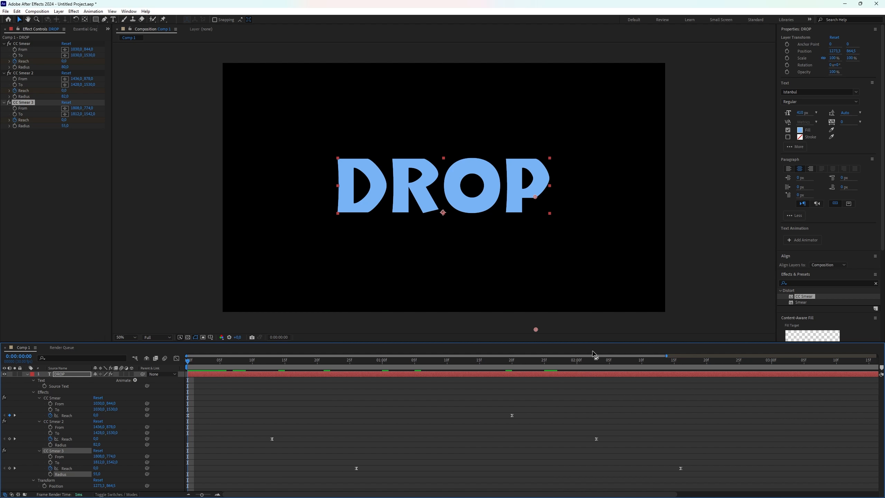
key("space")
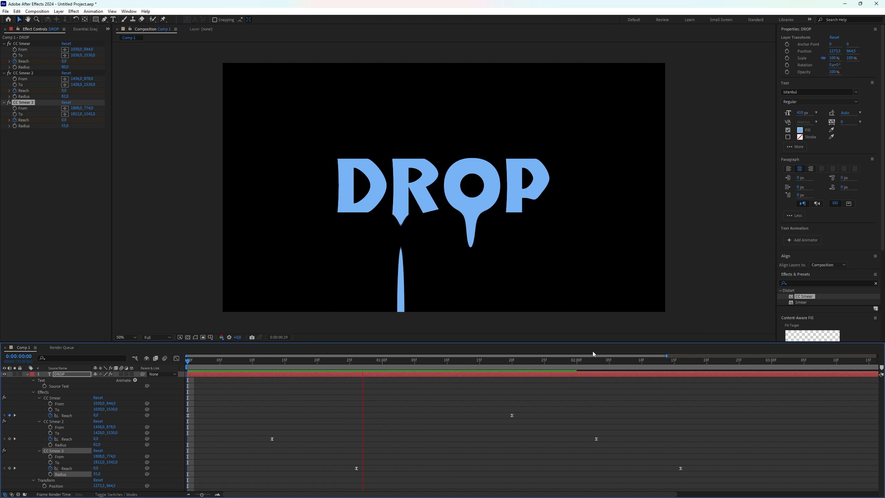
key("space")
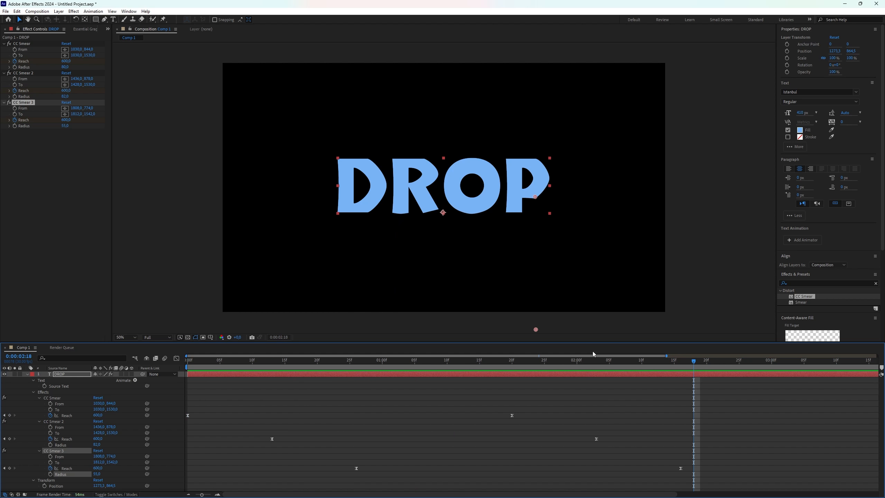
mouse_move(695, 361)
left_mouse_down()
mouse_move(428, 385)
mouse_move(239, 374)
mouse_move(168, 351)
left_mouse_up()
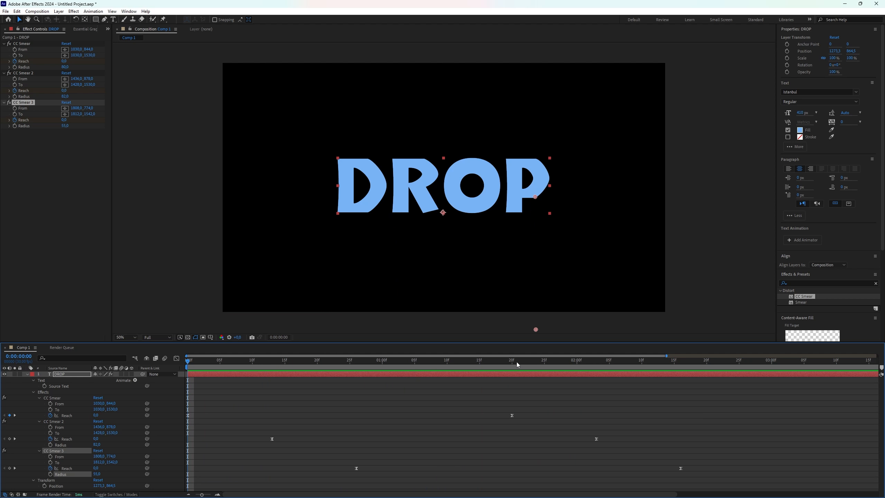
Scrub through the R, O and P drips to 0:00:01:26 to check their timing, and briefly view the Graph Editor
mouse_move(186, 375)
left_mouse_down()
mouse_move(555, 411)
mouse_move(343, 399)
mouse_move(581, 414)
mouse_move(463, 412)
mouse_move(188, 383)
mouse_move(187, 365)
left_mouse_up()
left_click_drag(335, 360, 335, 376)
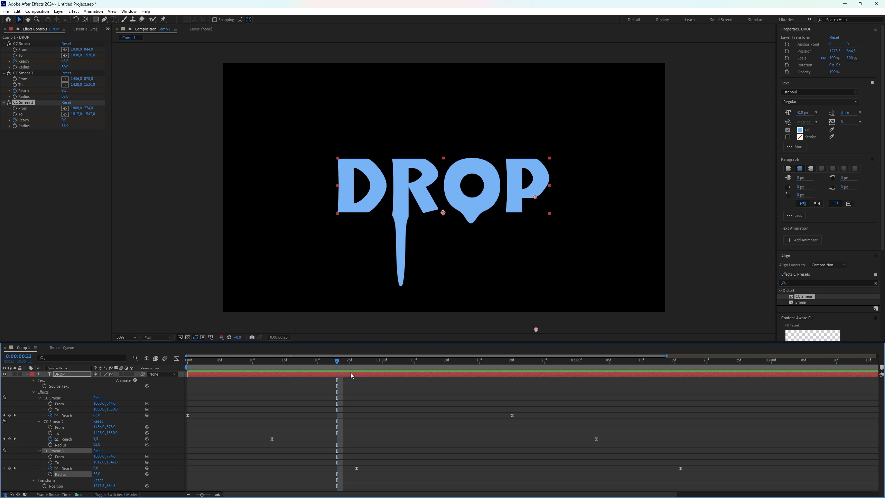
left_click_drag(340, 361, 554, 404)
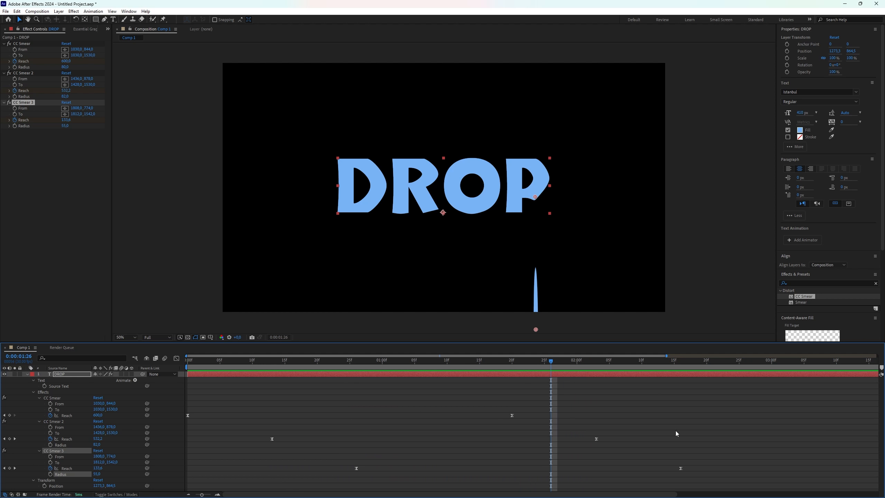
left_click(176, 358)
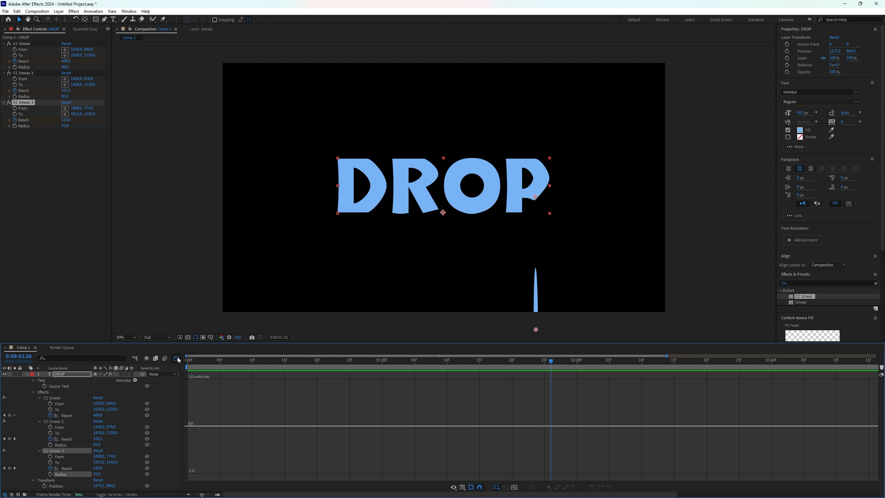
left_click(176, 358)
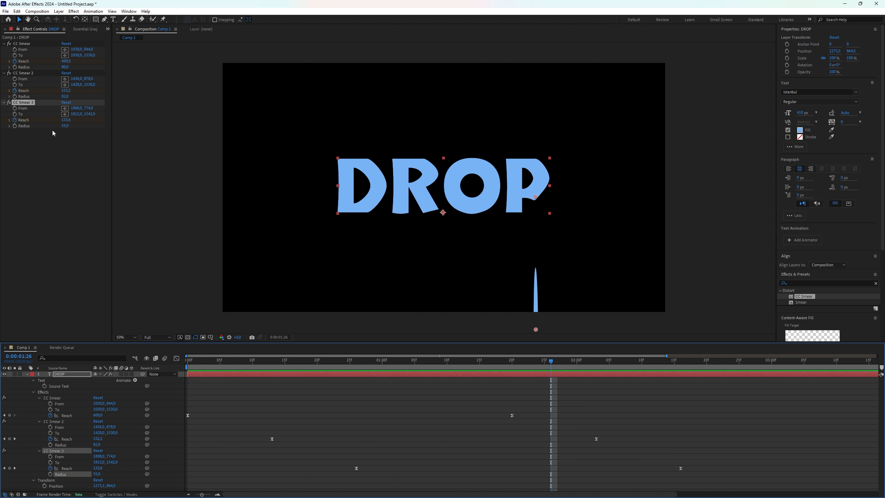